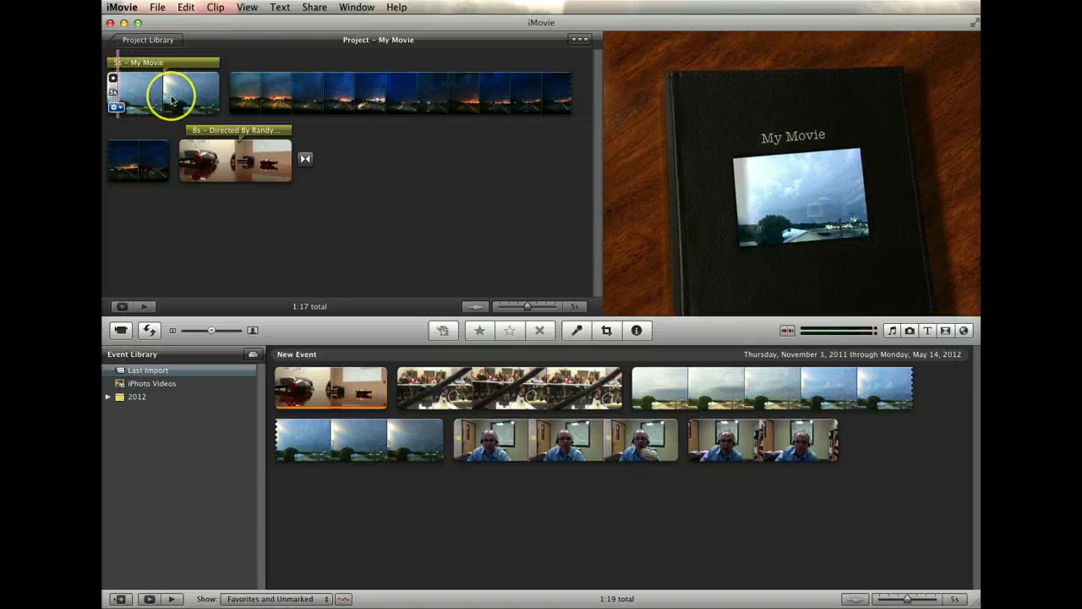
Open Clip Adjustments for the highway dusk clip to show its 25% speed and 1:03.8 duration
{"action": "left_click", "coordinate": [239, 108]}
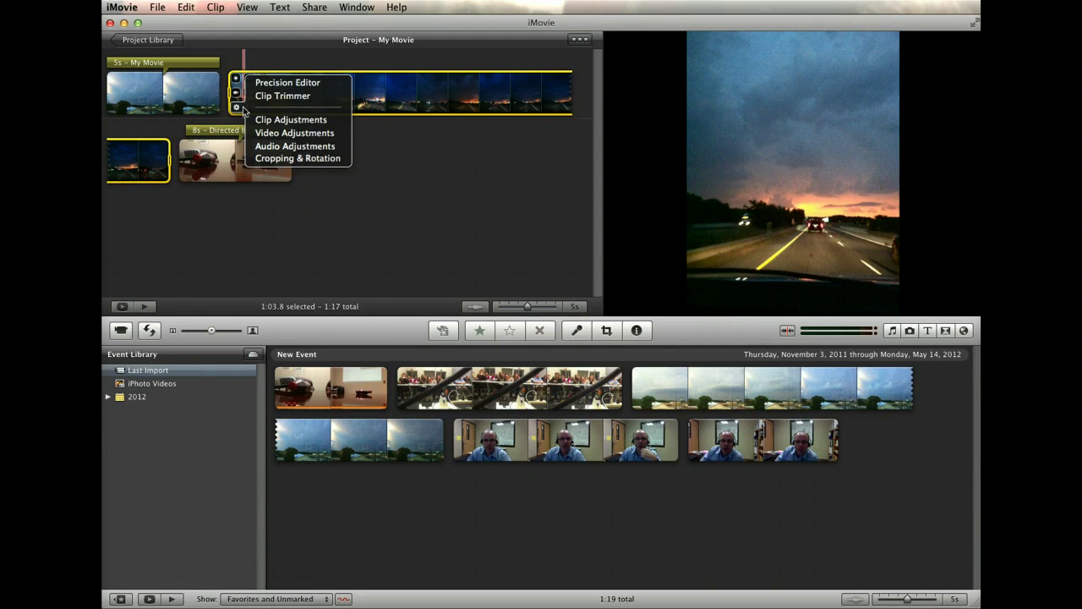
{"action": "left_click", "coordinate": [297, 124]}
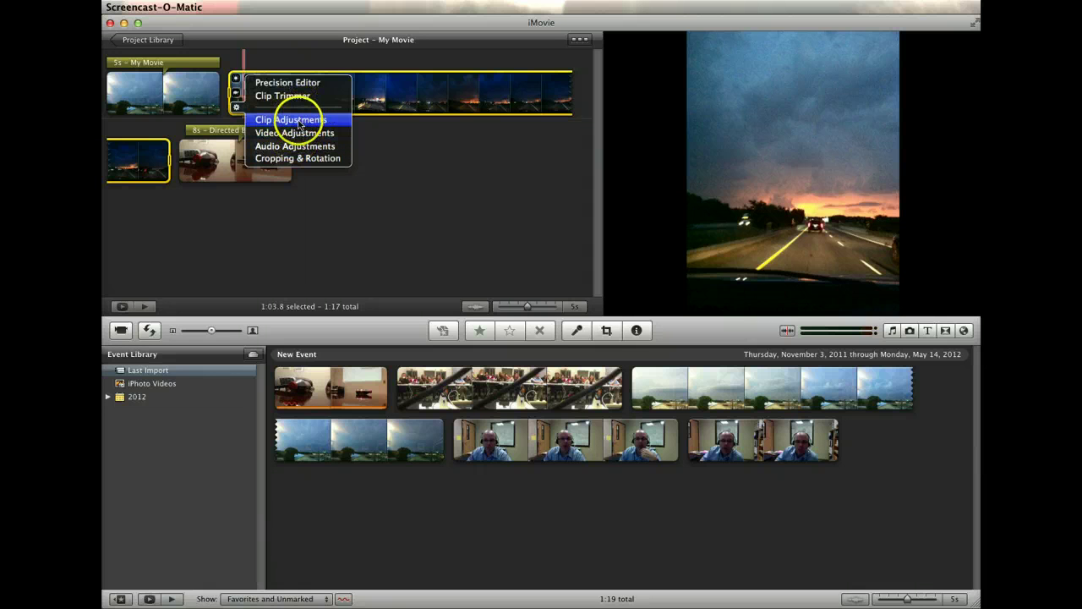
{"action": "left_click", "coordinate": [298, 124]}
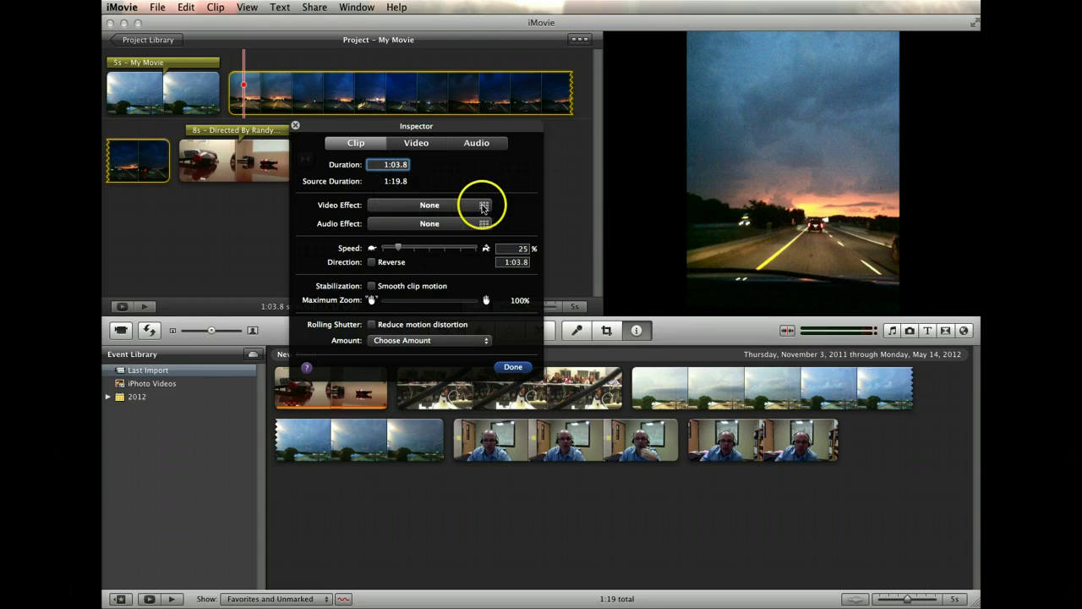
{"action": "left_click", "coordinate": [484, 205]}
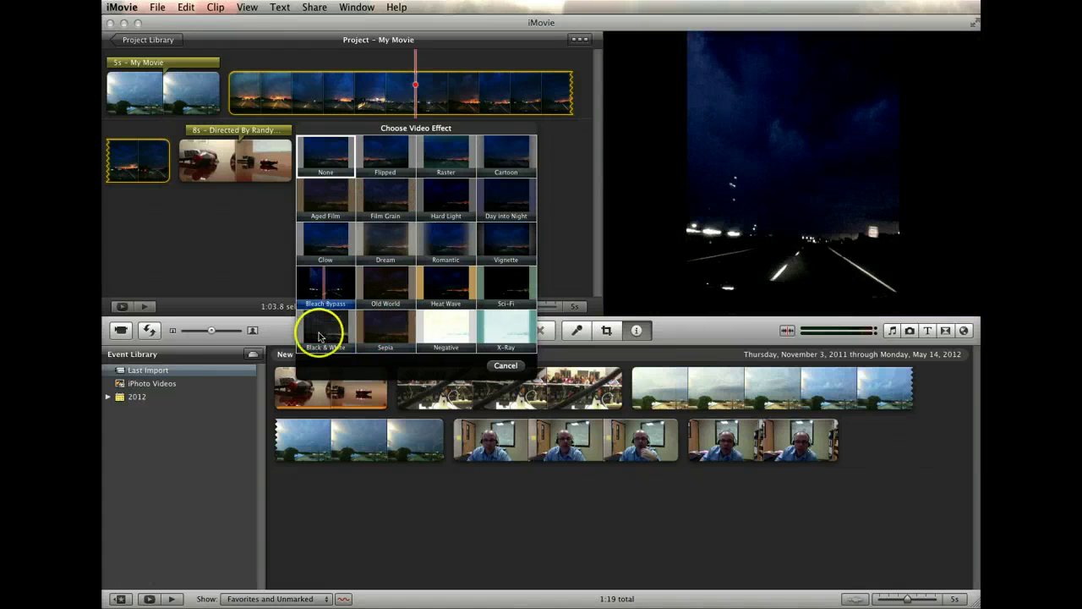
{"action": "left_click", "coordinate": [506, 366]}
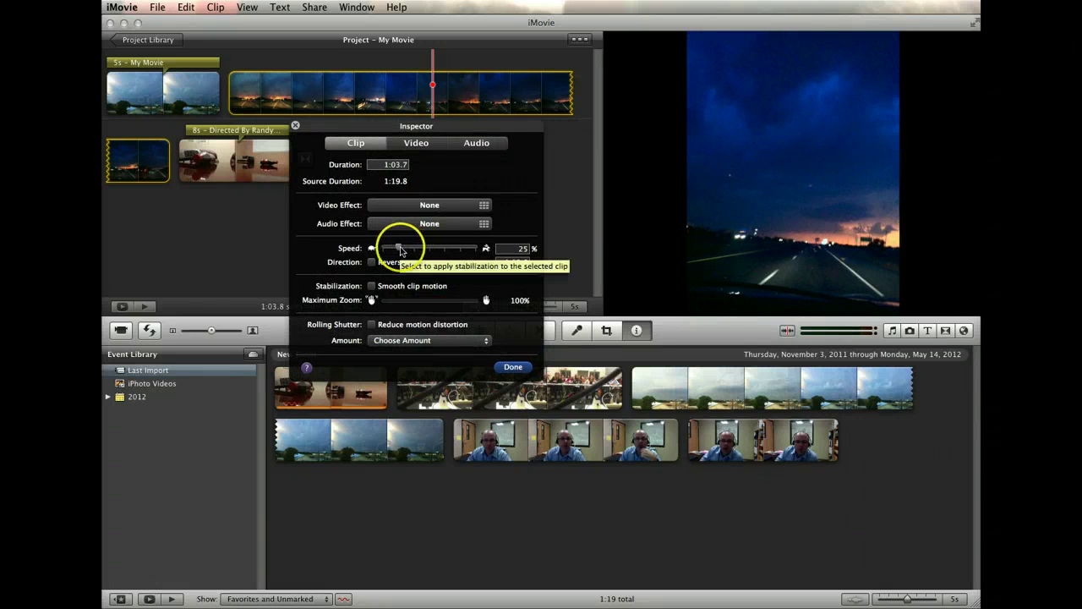
Set the highway dusk clip to play reversed at 50% speed (31.9s), then bring up audio effects
{"action": "left_click_drag", "start_coordinate": [401, 251], "coordinate": [414, 251]}
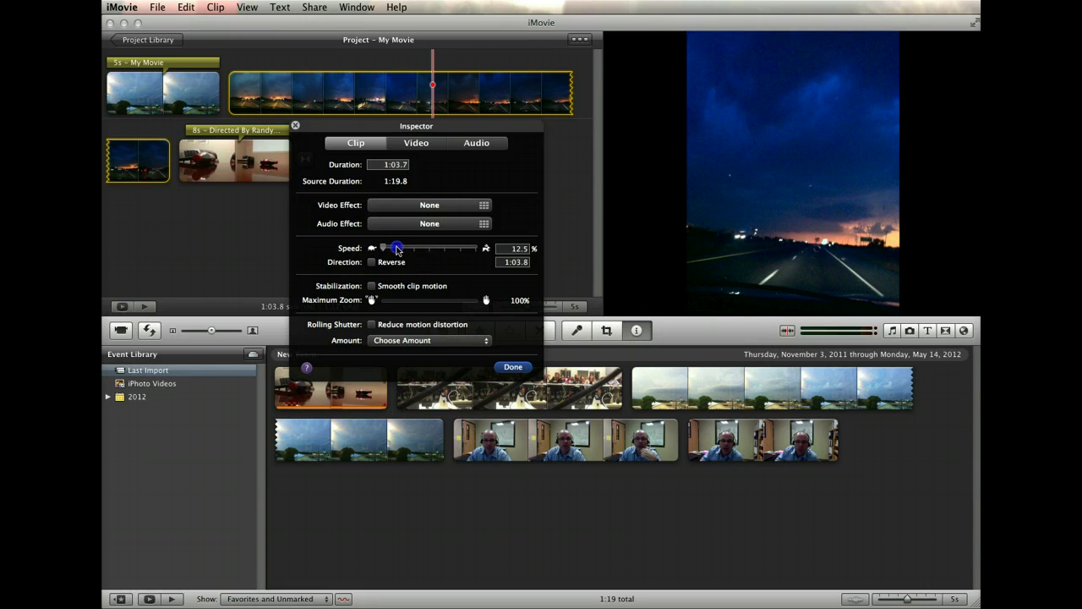
{"action": "left_click", "coordinate": [371, 262]}
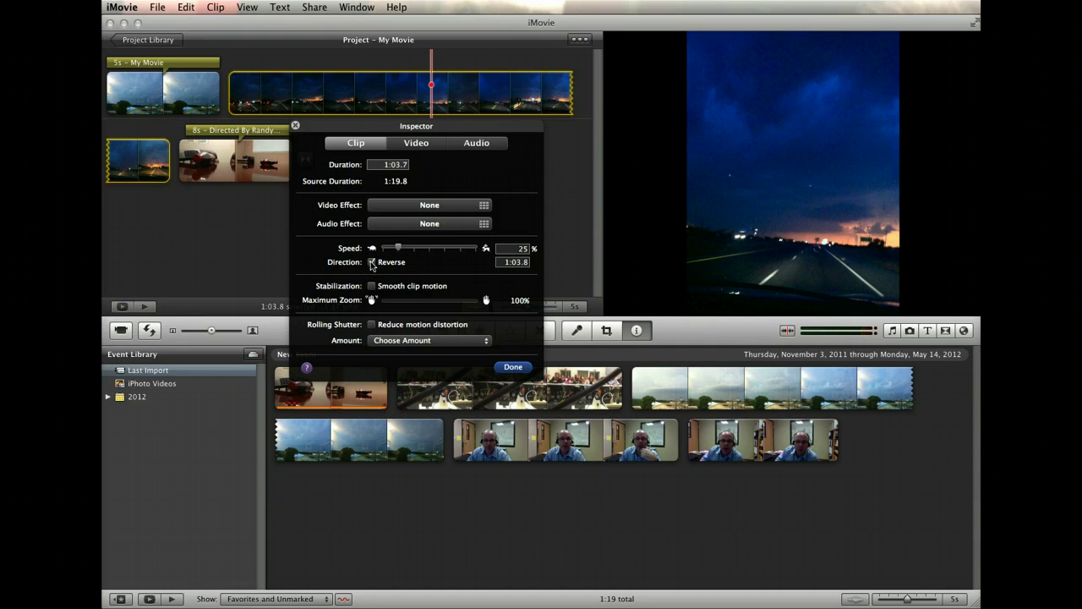
{"action": "left_click", "coordinate": [398, 249]}
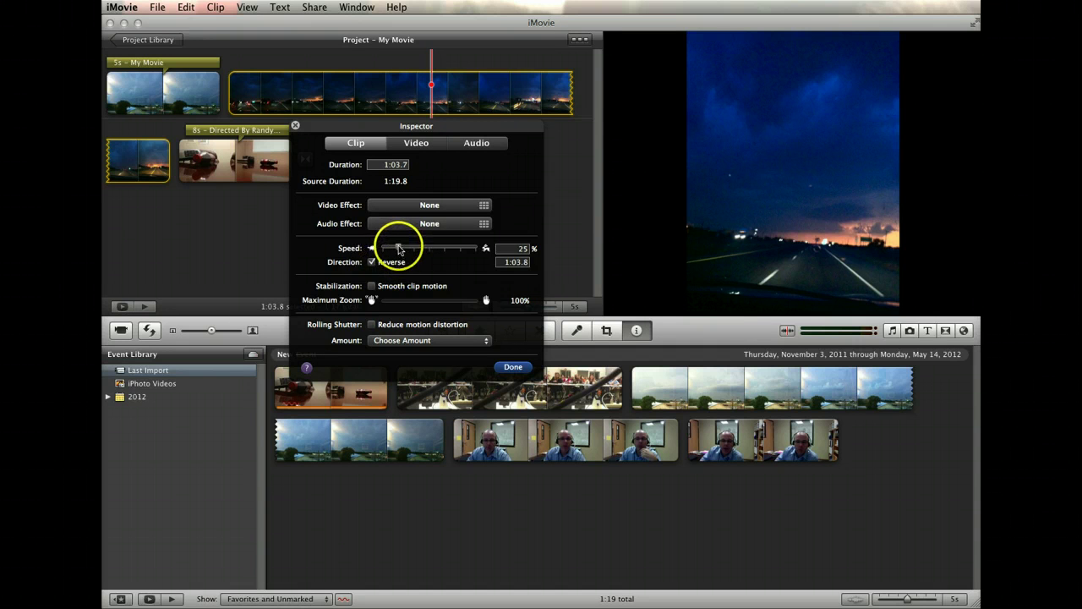
{"action": "left_click", "coordinate": [484, 223]}
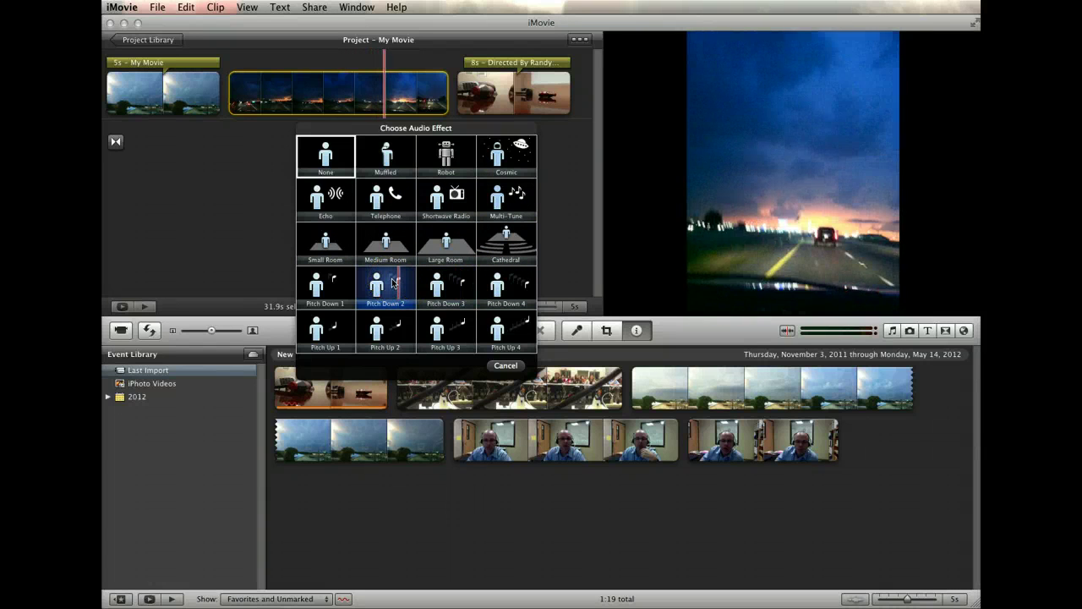
Cancel the Choose Audio Effect grid so the clip's audio effect stays None
{"action": "left_click", "coordinate": [505, 365]}
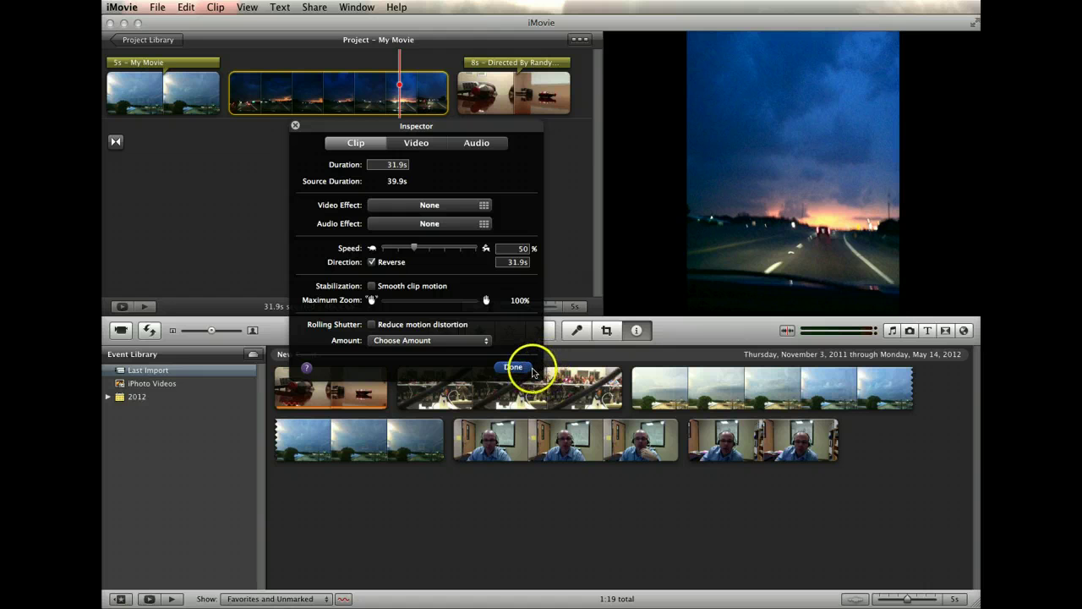
Set the highway clip's exposure to 110%, contrast to 38% and saturation to 72%
{"action": "left_click", "coordinate": [418, 146]}
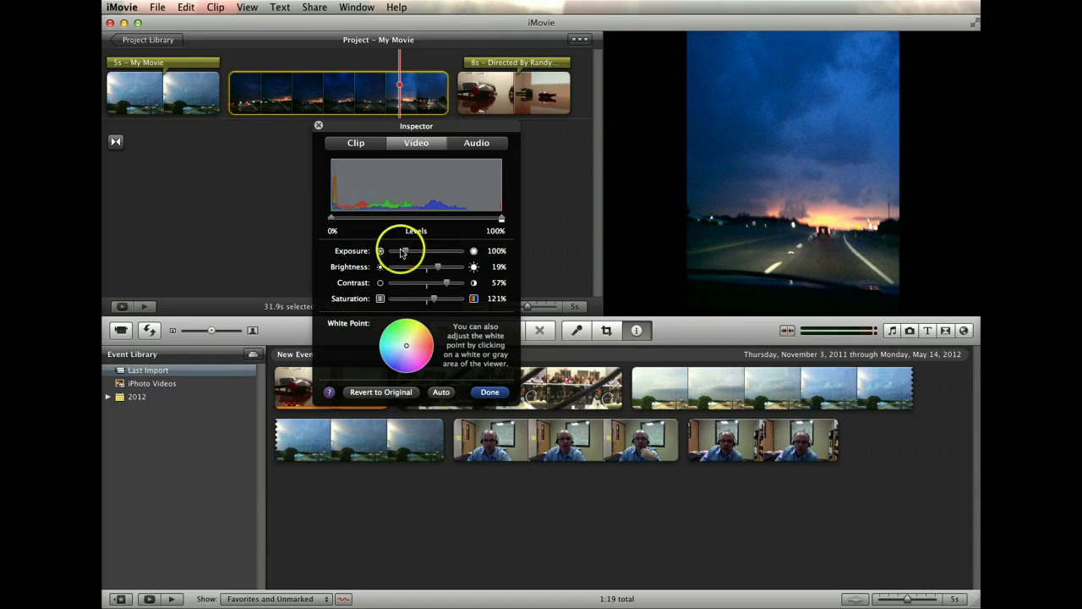
{"action": "left_click_drag", "start_coordinate": [403, 252], "coordinate": [452, 284]}
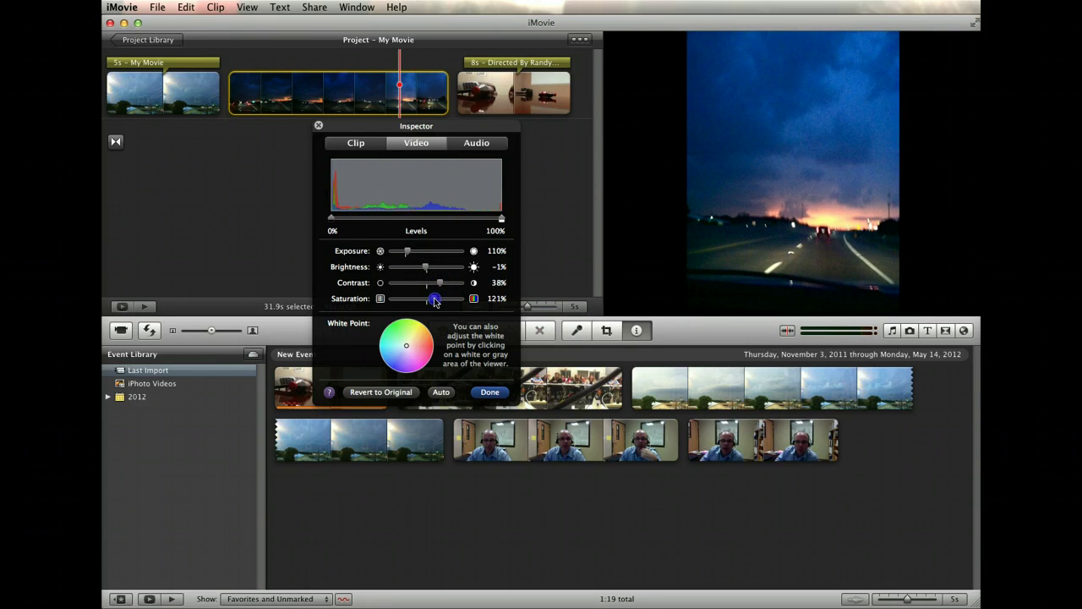
{"action": "left_click_drag", "start_coordinate": [435, 302], "coordinate": [406, 303]}
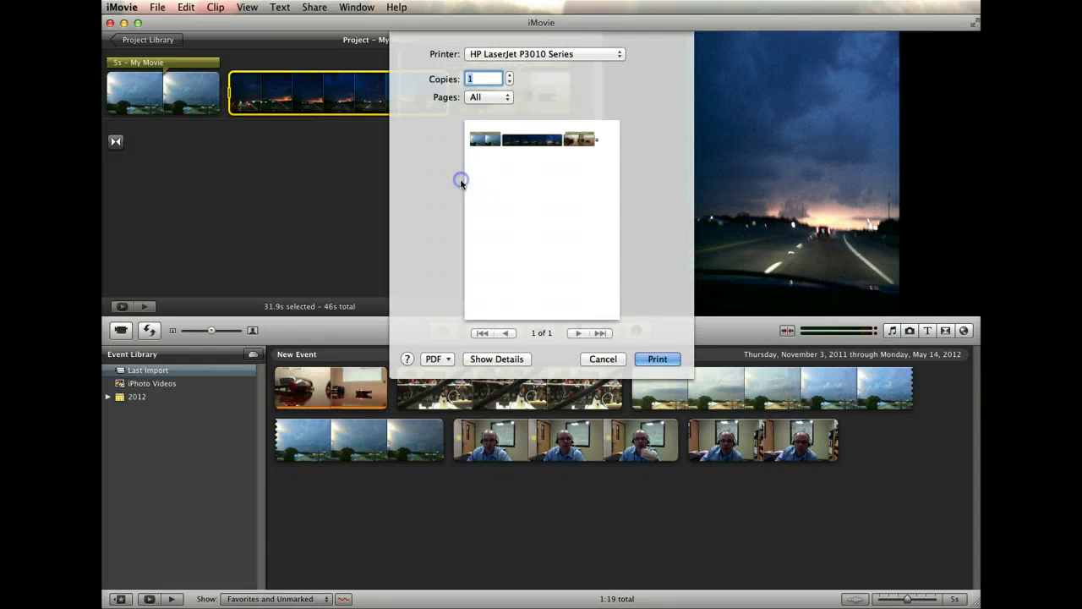
Dismiss the Print sheet and give the clip 37% ducking, a 1.6s fade-in and no fade-out
{"action": "left_click", "coordinate": [603, 359]}
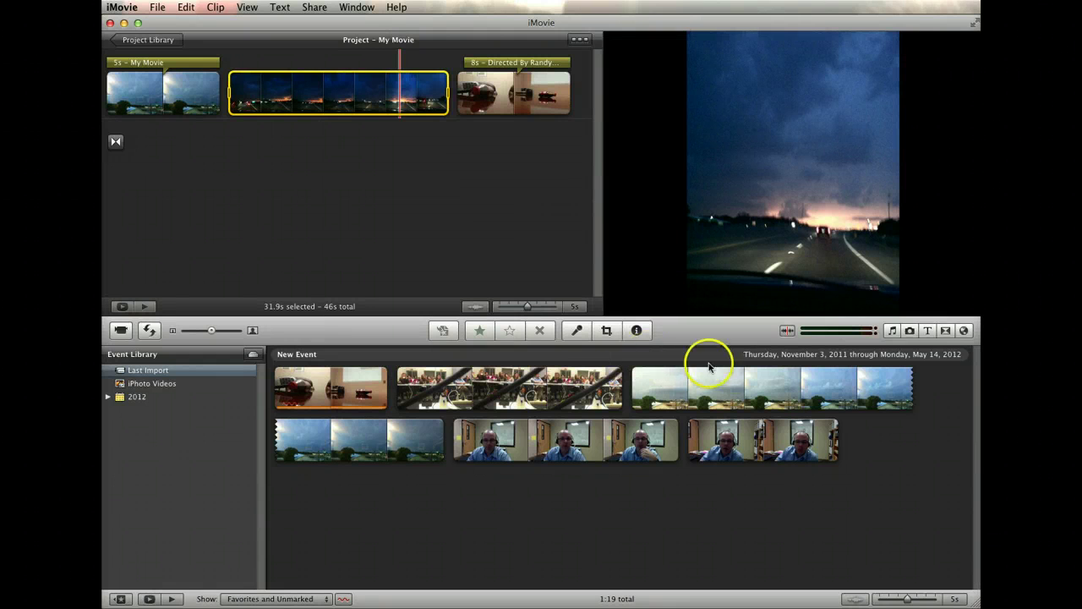
{"action": "key", "text": "i"}
{"action": "left_click", "coordinate": [499, 144]}
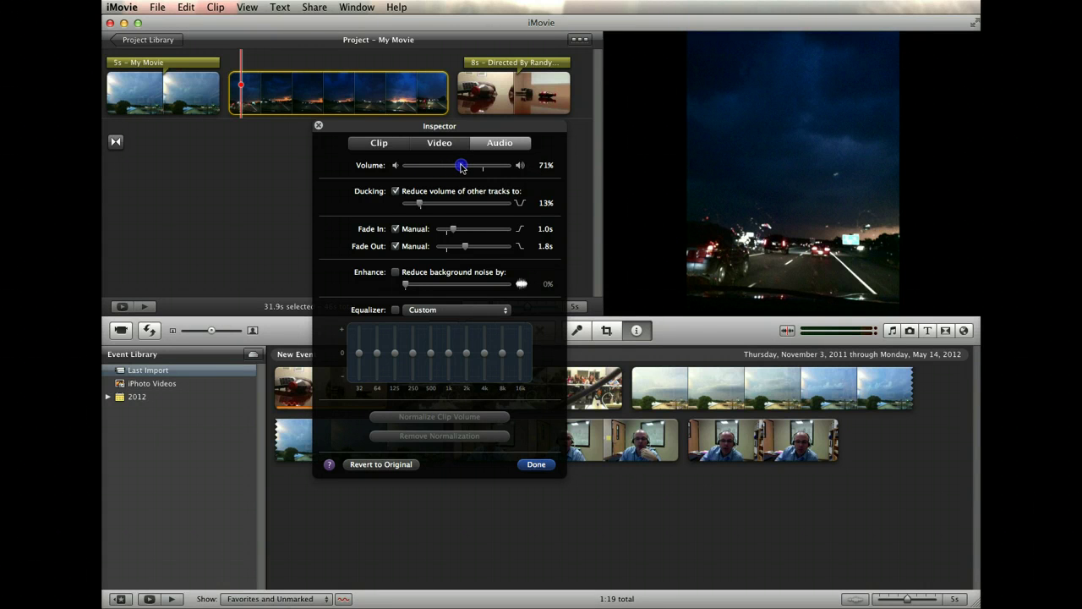
{"action": "left_click", "coordinate": [422, 206]}
{"action": "left_click", "coordinate": [395, 229]}
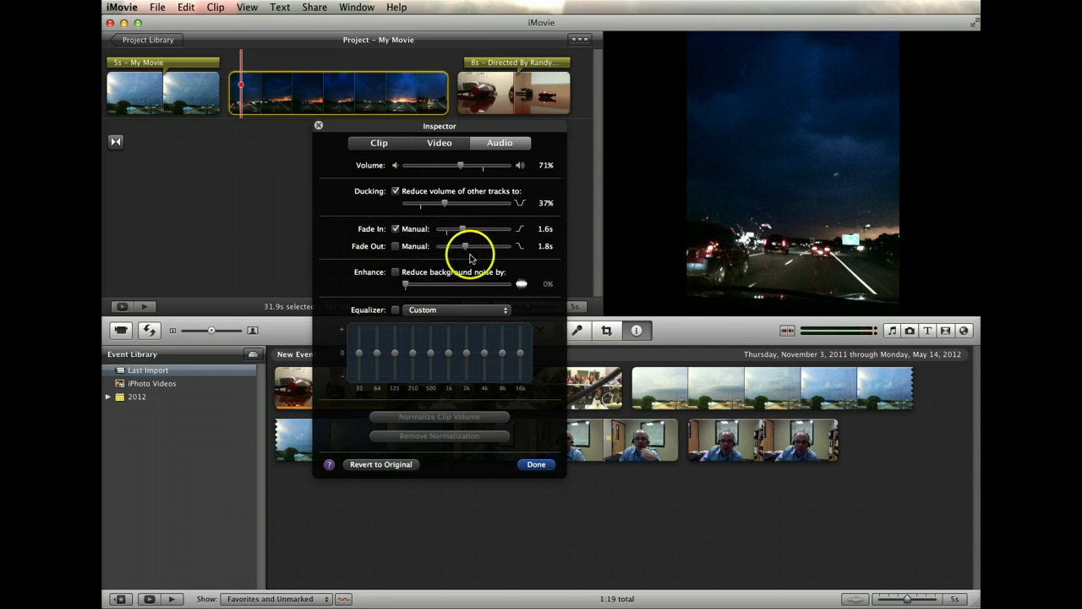
{"action": "left_click", "coordinate": [536, 464]}
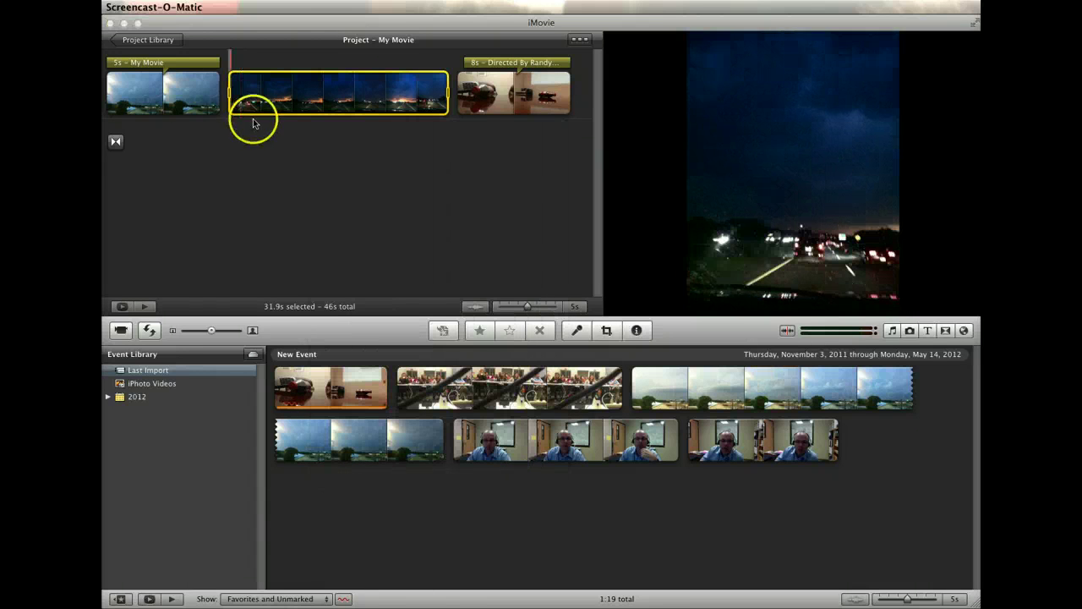
Trim the highway clip in the Clip Trimmer to a 34.3-second portion, bringing the project to 48s
{"action": "left_click", "coordinate": [269, 142]}
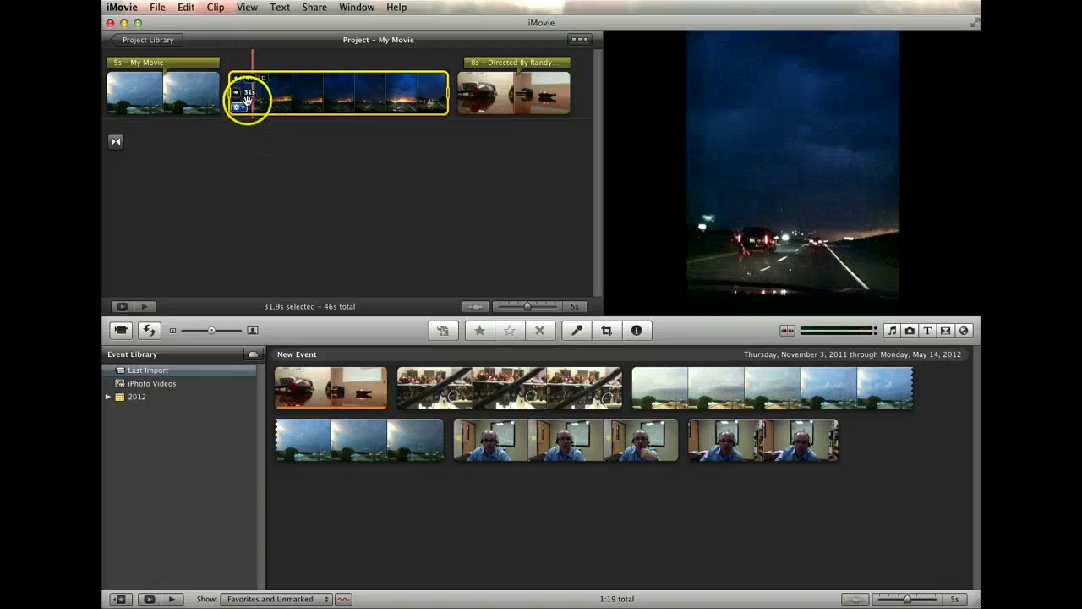
{"action": "left_click", "coordinate": [240, 108]}
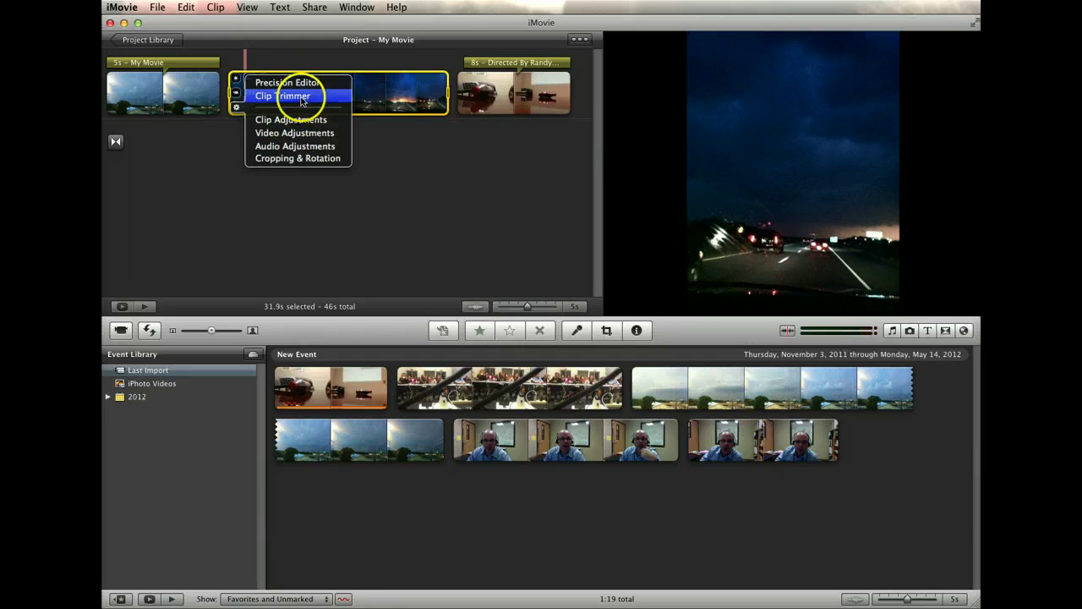
{"action": "left_click", "coordinate": [326, 97]}
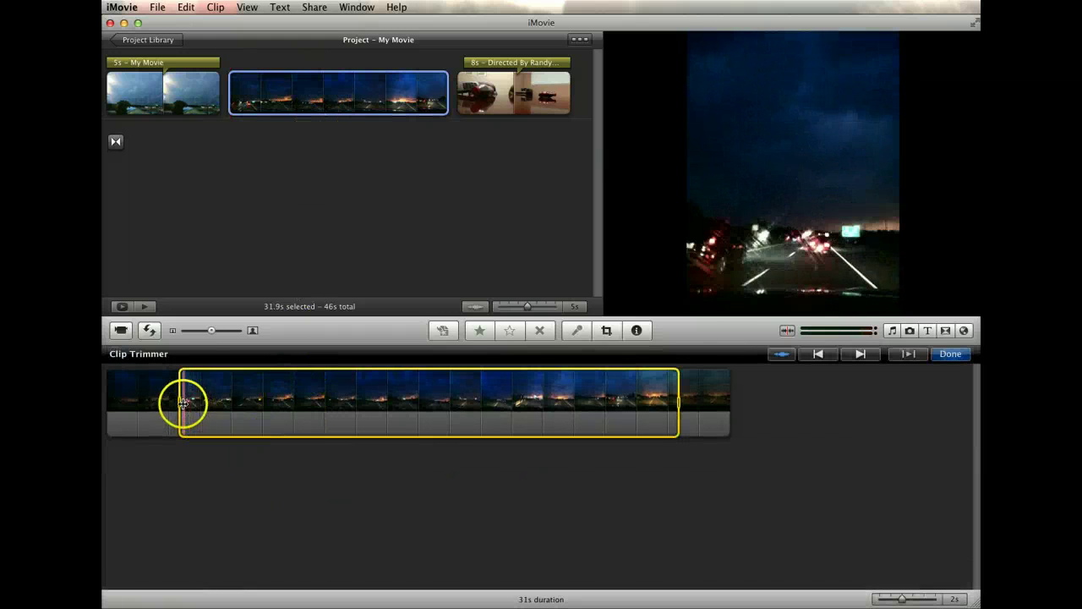
{"action": "mouse_move", "coordinate": [180, 403]}
{"action": "left_mouse_down"}
{"action": "mouse_move", "coordinate": [144, 402]}
{"action": "mouse_move", "coordinate": [188, 403]}
{"action": "left_mouse_up"}
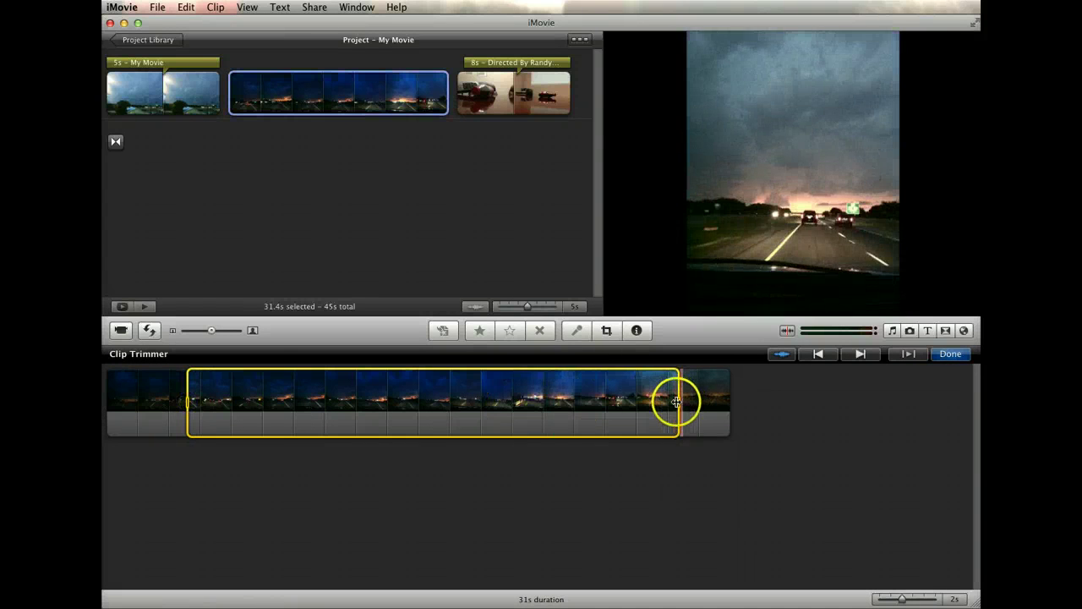
{"action": "left_click_drag", "start_coordinate": [681, 400], "coordinate": [727, 405]}
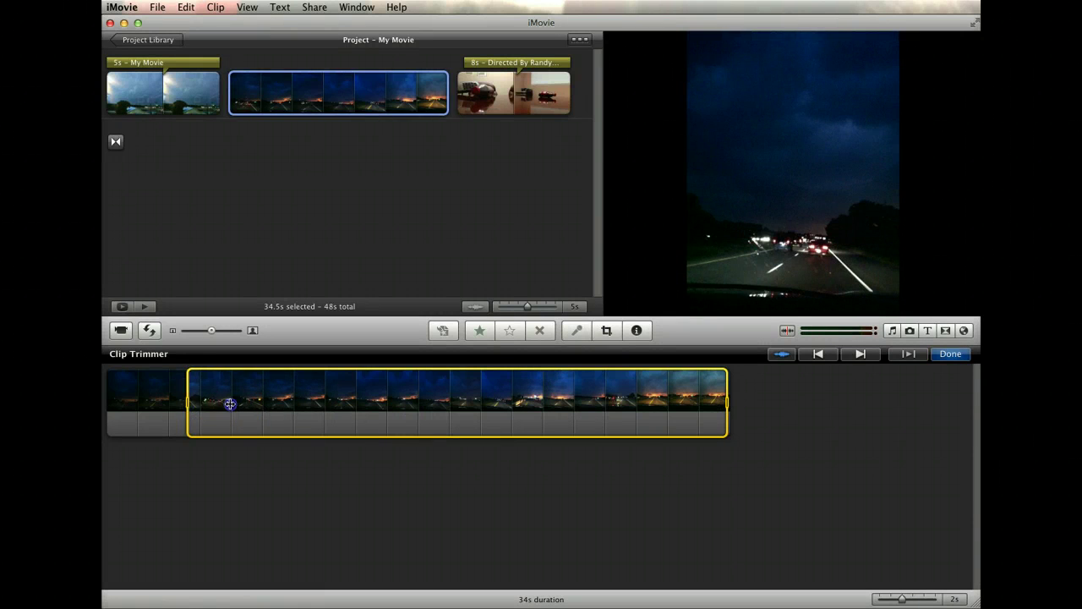
{"action": "left_click_drag", "start_coordinate": [230, 404], "coordinate": [290, 402]}
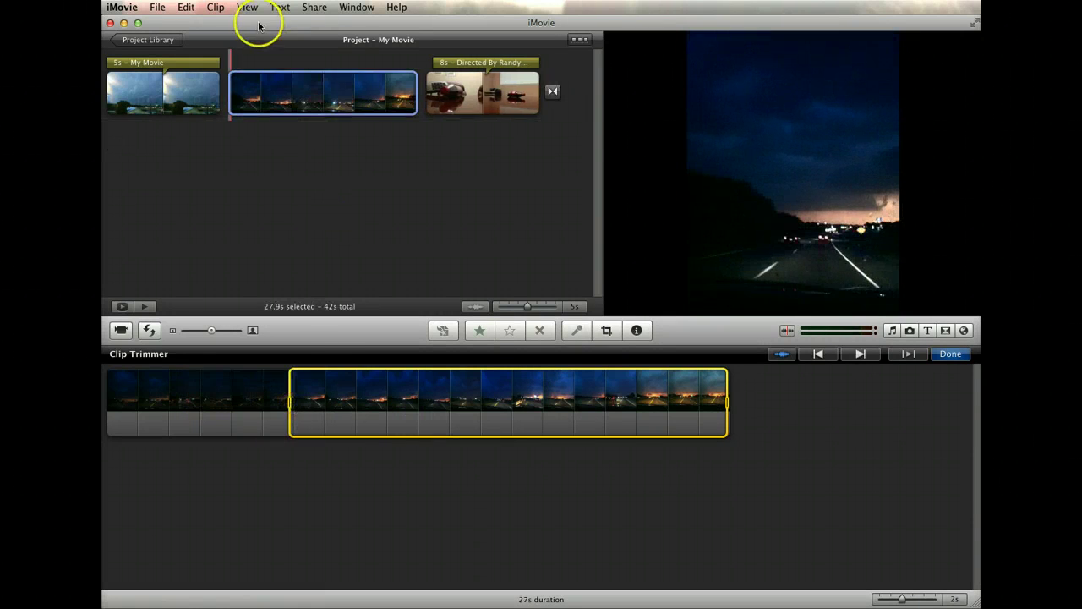
{"action": "mouse_move", "coordinate": [244, 82]}
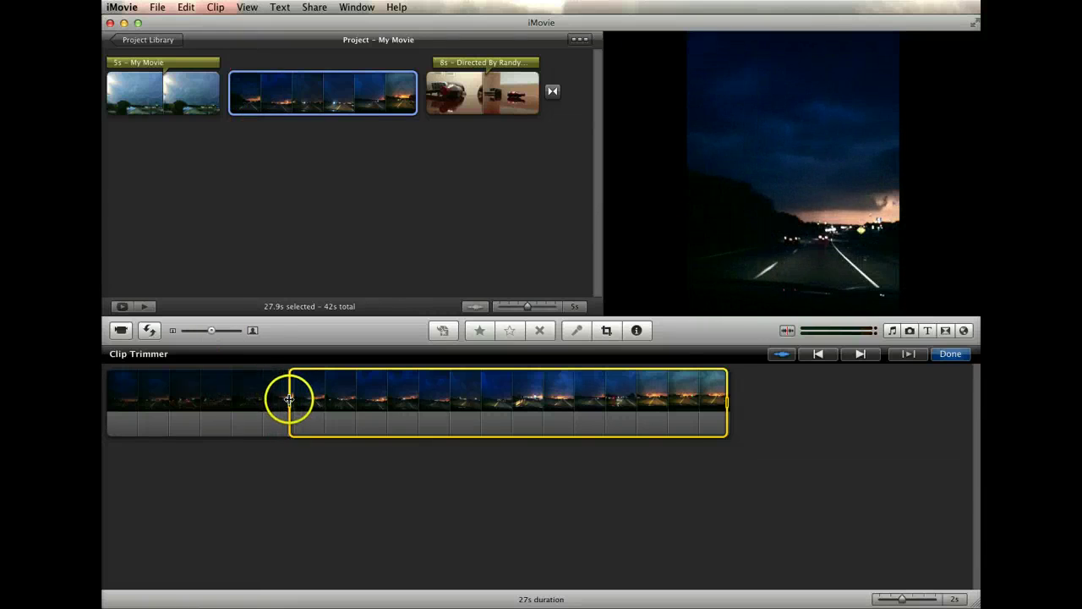
{"action": "left_click_drag", "start_coordinate": [289, 399], "coordinate": [191, 399]}
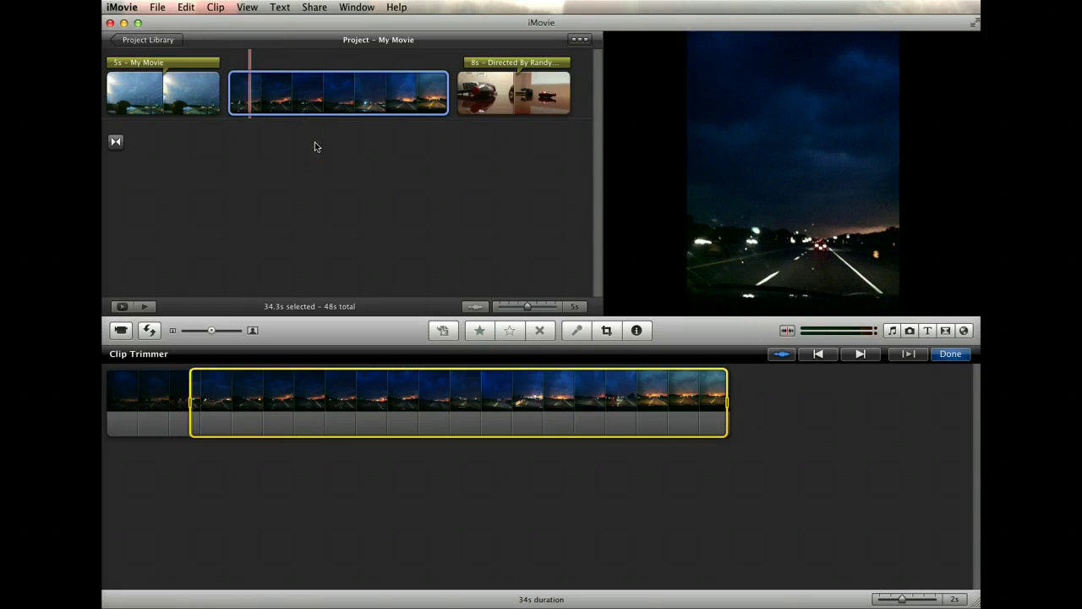
Finish trimming and open the Cropping & Ken Burns options for the highway clip
{"action": "left_click", "coordinate": [241, 107]}
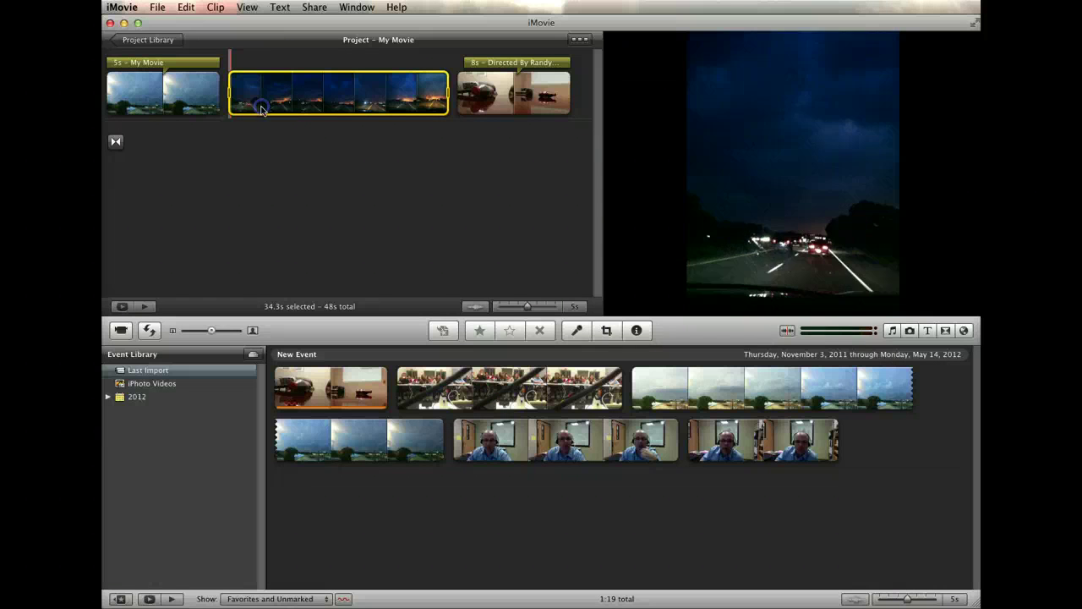
{"action": "left_click", "coordinate": [237, 107]}
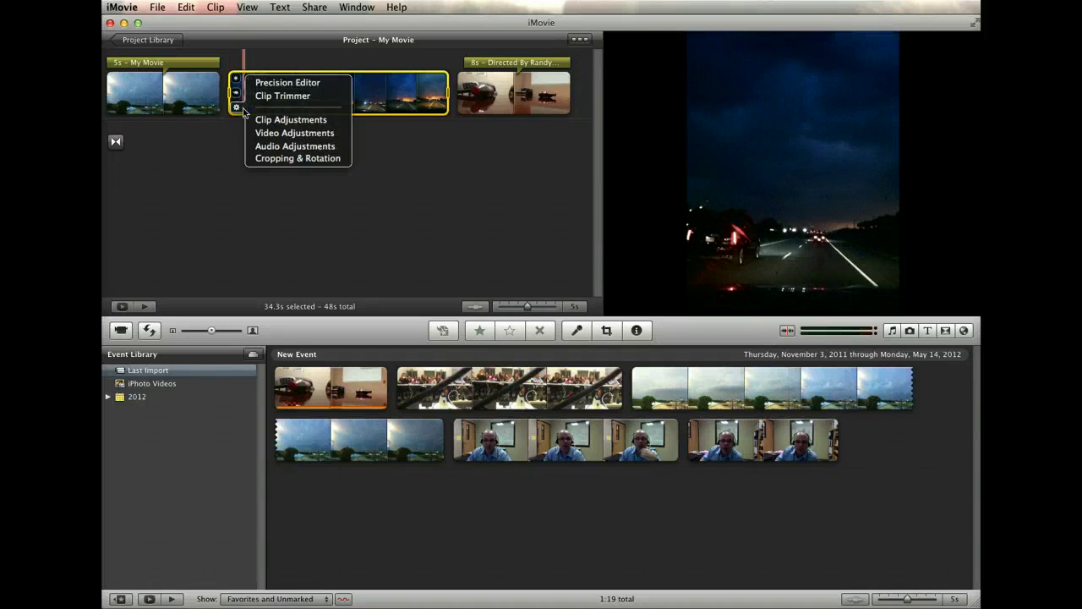
{"action": "left_click", "coordinate": [317, 159]}
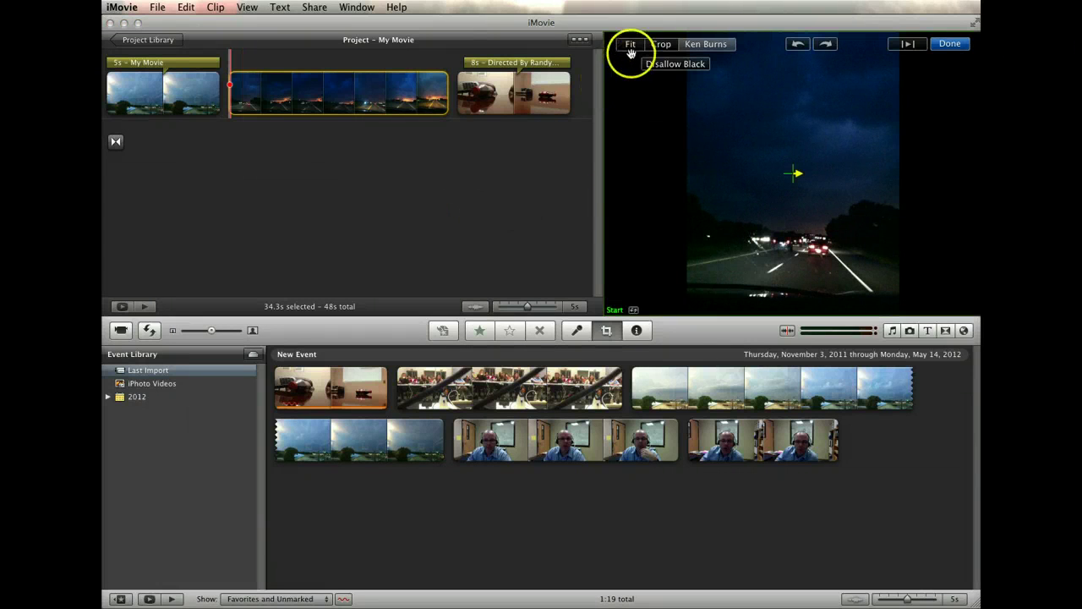
Draw a trial crop over the clip, then restore Fit to show the whole frame
{"action": "left_click", "coordinate": [658, 45]}
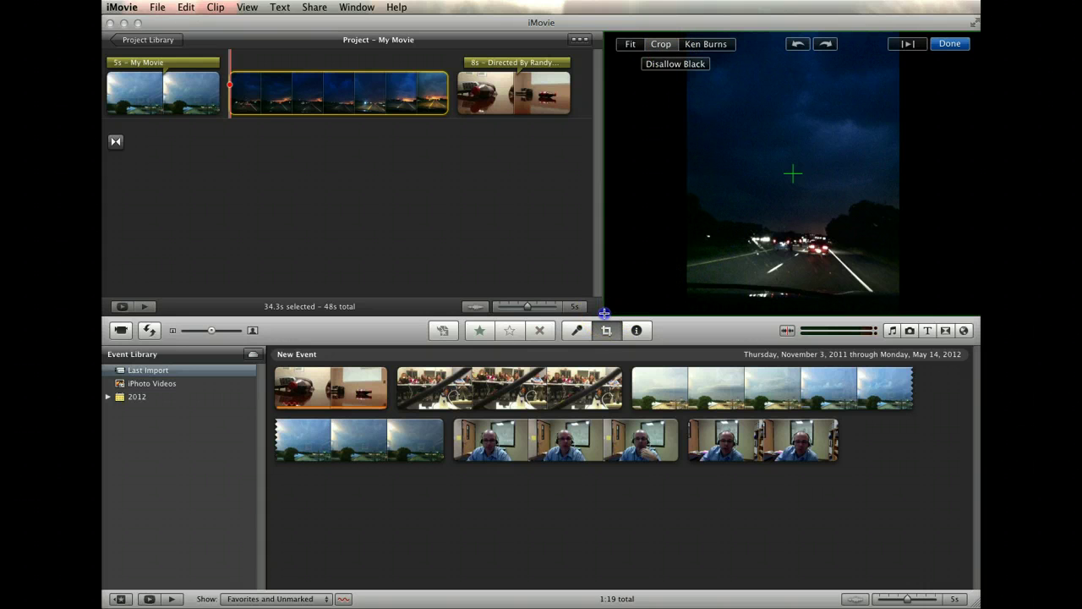
{"action": "left_click_drag", "start_coordinate": [604, 313], "coordinate": [725, 262]}
{"action": "mouse_move", "coordinate": [761, 203]}
{"action": "left_mouse_down"}
{"action": "mouse_move", "coordinate": [817, 138]}
{"action": "mouse_move", "coordinate": [764, 207]}
{"action": "left_mouse_up"}
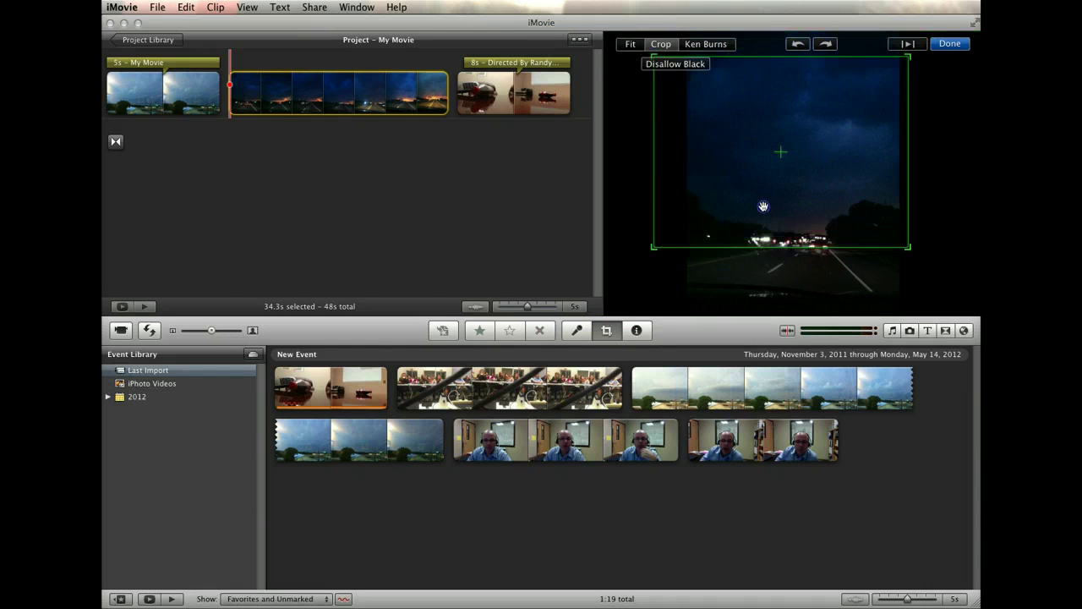
{"action": "left_click", "coordinate": [631, 43]}
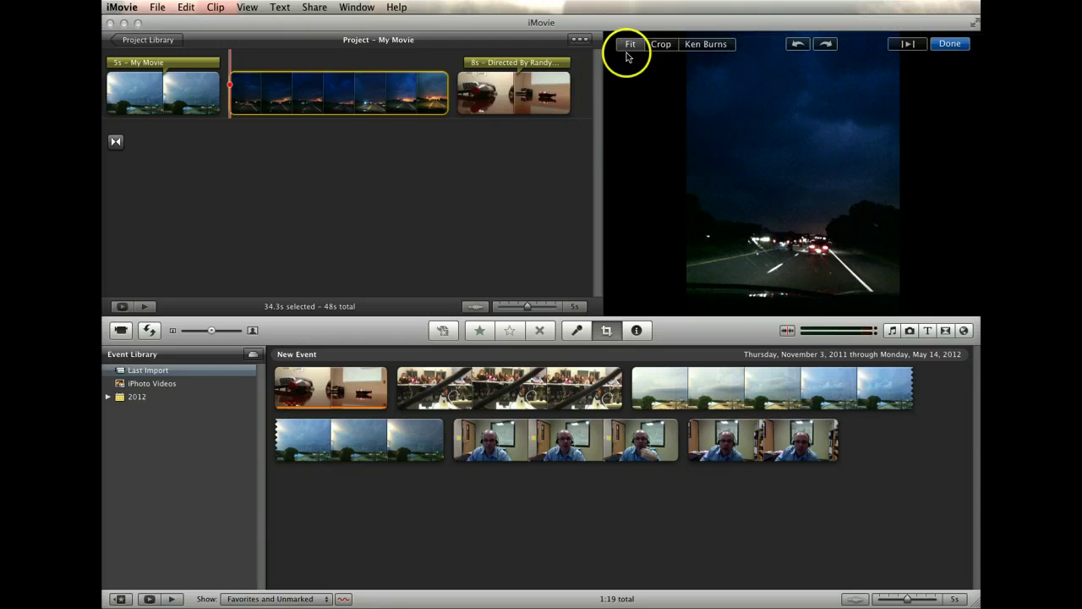
Set the Ken Burns start rectangle to a tight framing of the sky
{"action": "left_click", "coordinate": [702, 45]}
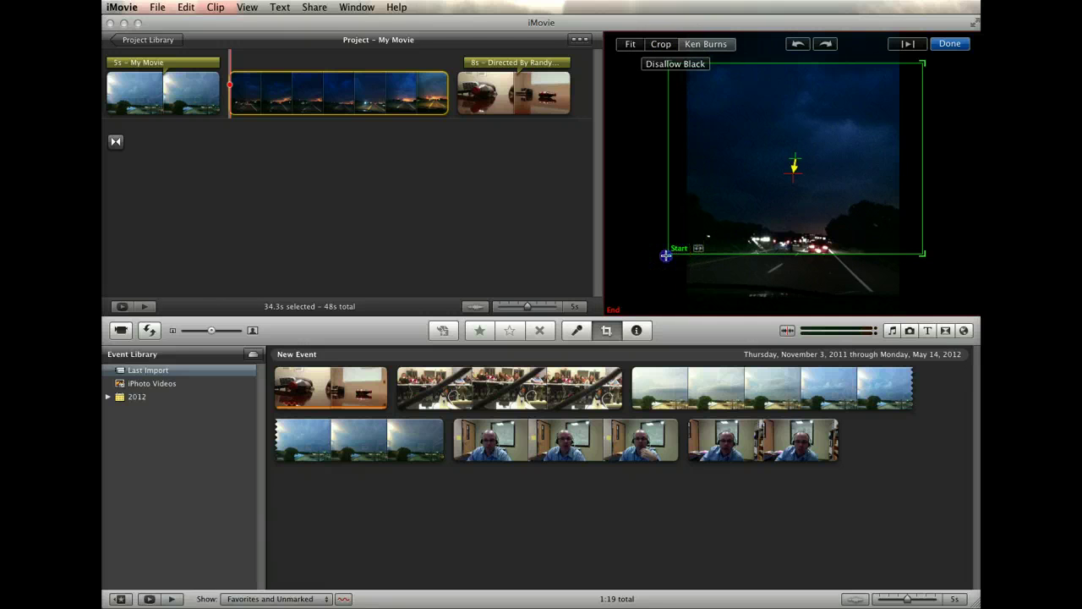
{"action": "left_click_drag", "start_coordinate": [667, 255], "coordinate": [709, 228]}
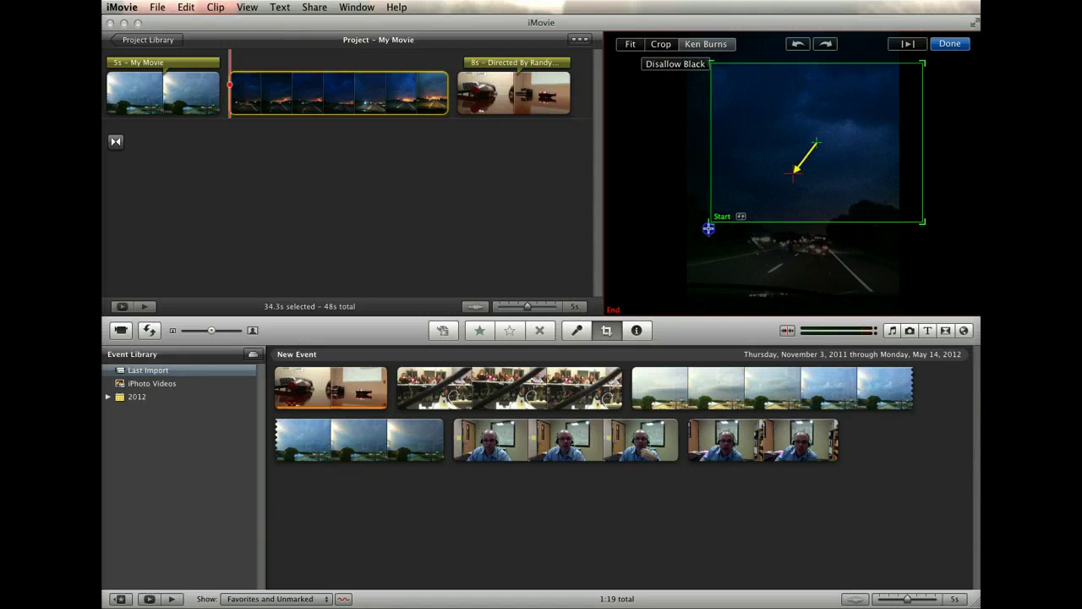
{"action": "left_click_drag", "start_coordinate": [859, 194], "coordinate": [833, 232]}
{"action": "left_click_drag", "start_coordinate": [896, 263], "coordinate": [873, 246]}
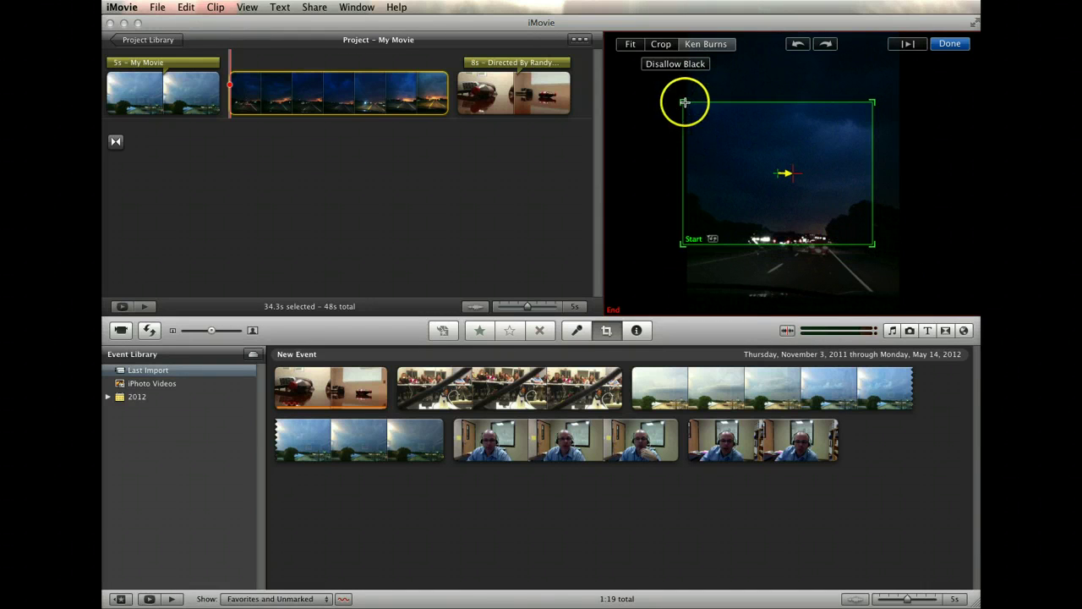
{"action": "mouse_move", "coordinate": [718, 125]}
{"action": "left_mouse_down"}
{"action": "mouse_move", "coordinate": [733, 150]}
{"action": "mouse_move", "coordinate": [737, 127]}
{"action": "left_mouse_up"}
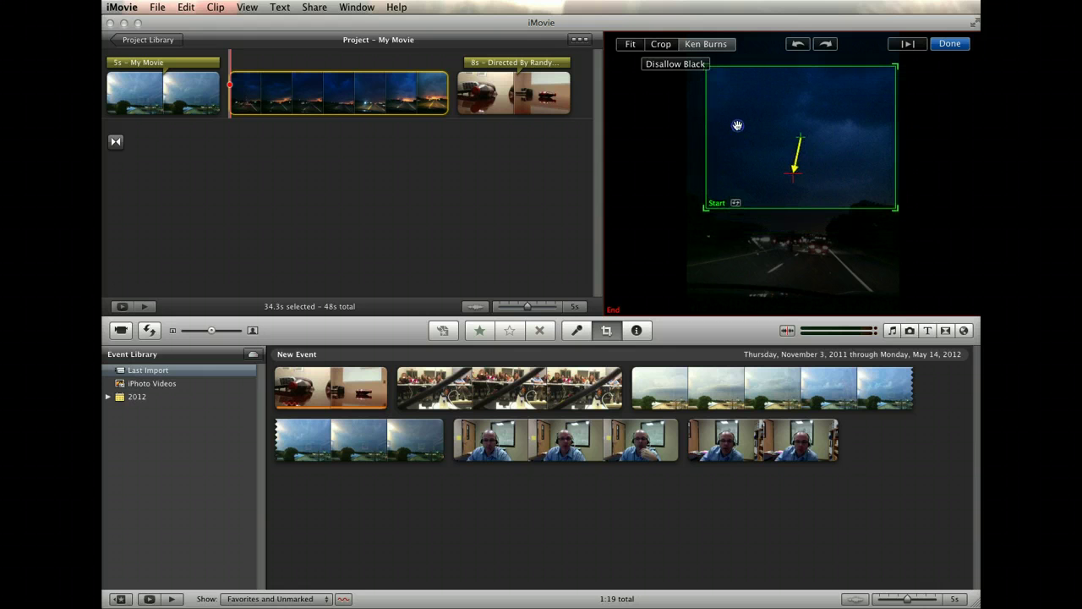
{"action": "left_click_drag", "start_coordinate": [684, 212], "coordinate": [725, 204]}
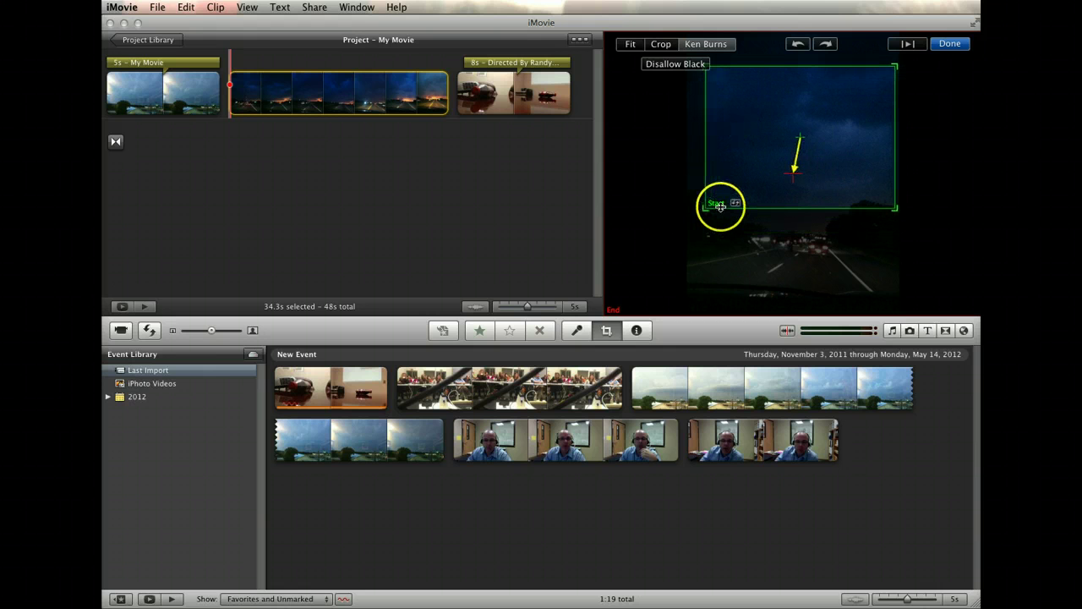
Enlarge the Ken Burns end rectangle to cover the full frame and preview the pan
{"action": "left_click", "coordinate": [615, 312]}
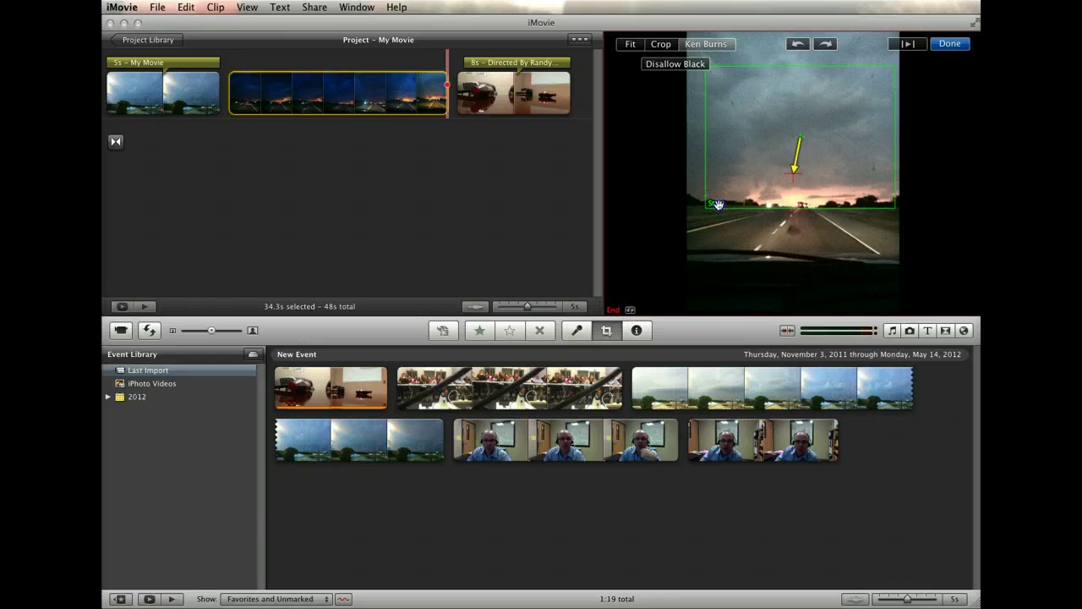
{"action": "left_click", "coordinate": [718, 205]}
{"action": "left_click", "coordinate": [614, 312]}
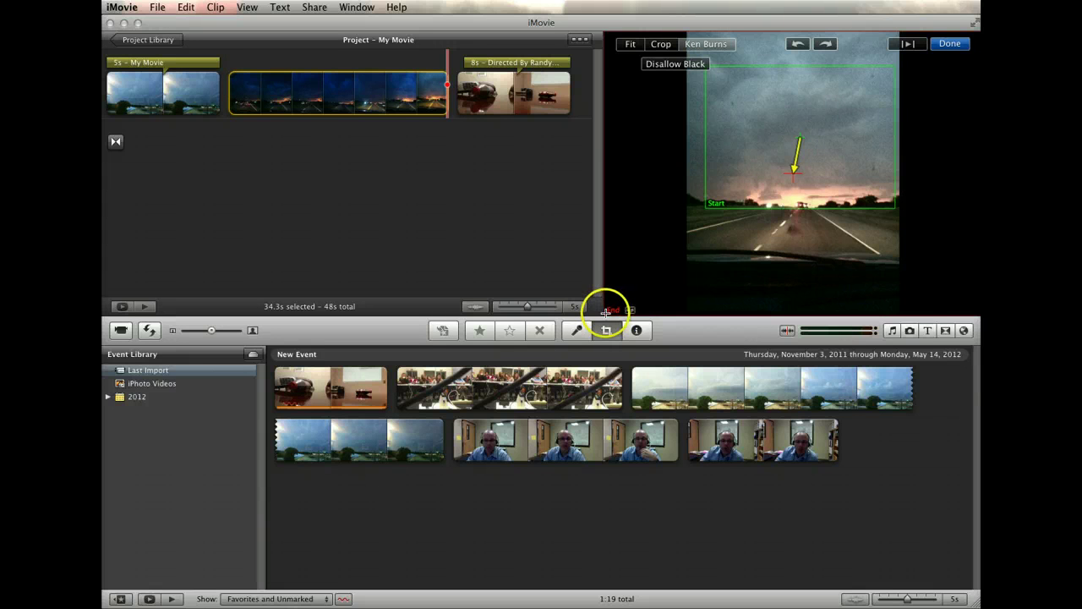
{"action": "left_click_drag", "start_coordinate": [608, 302], "coordinate": [668, 239]}
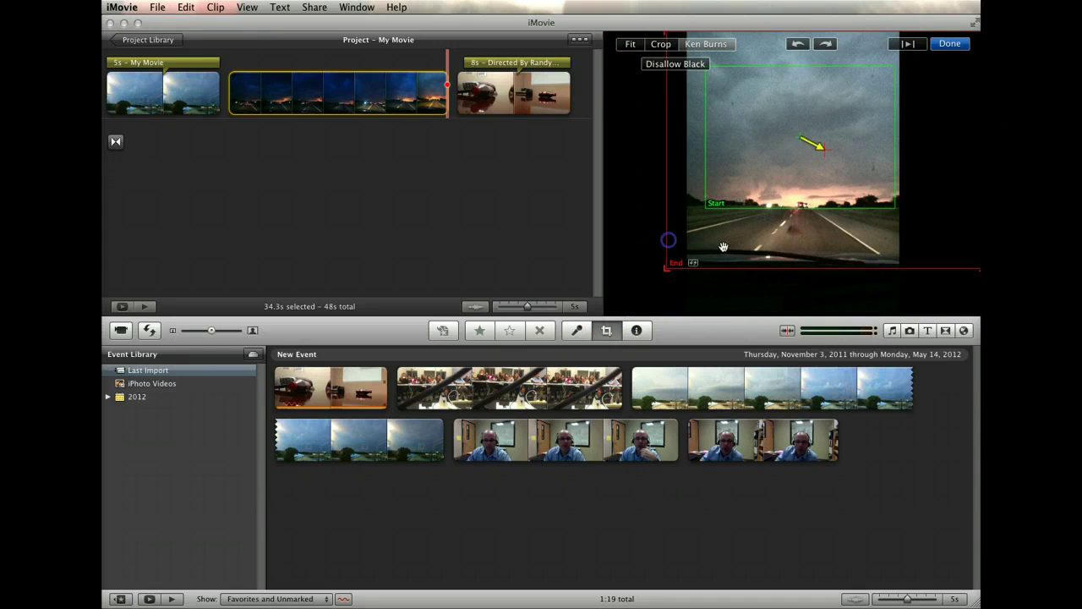
{"action": "mouse_move", "coordinate": [735, 263]}
{"action": "left_mouse_down"}
{"action": "mouse_move", "coordinate": [708, 275]}
{"action": "mouse_move", "coordinate": [720, 275]}
{"action": "left_mouse_up"}
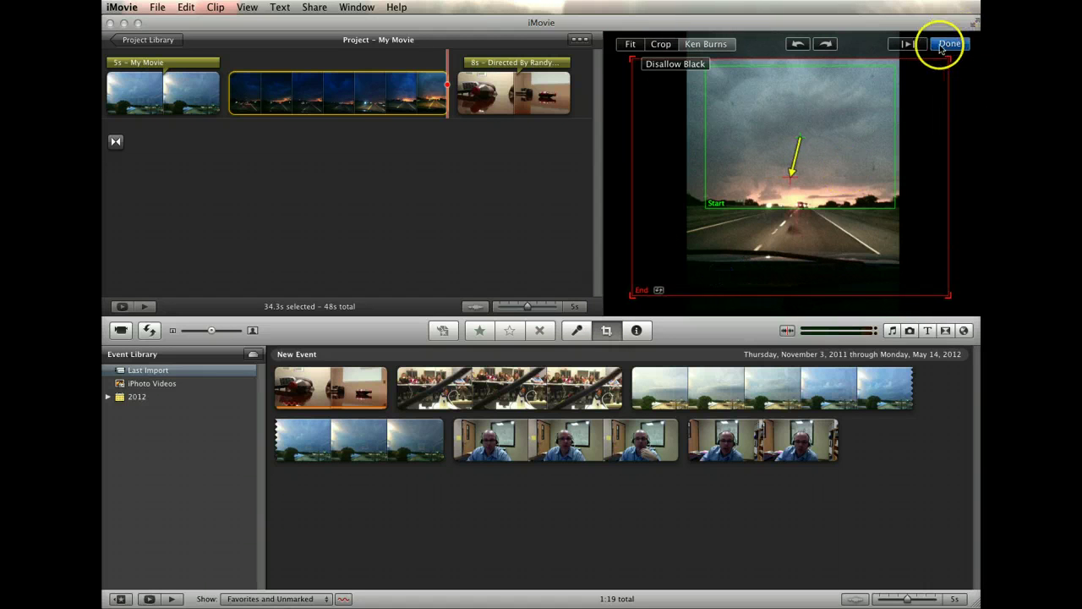
{"action": "left_click", "coordinate": [909, 44]}
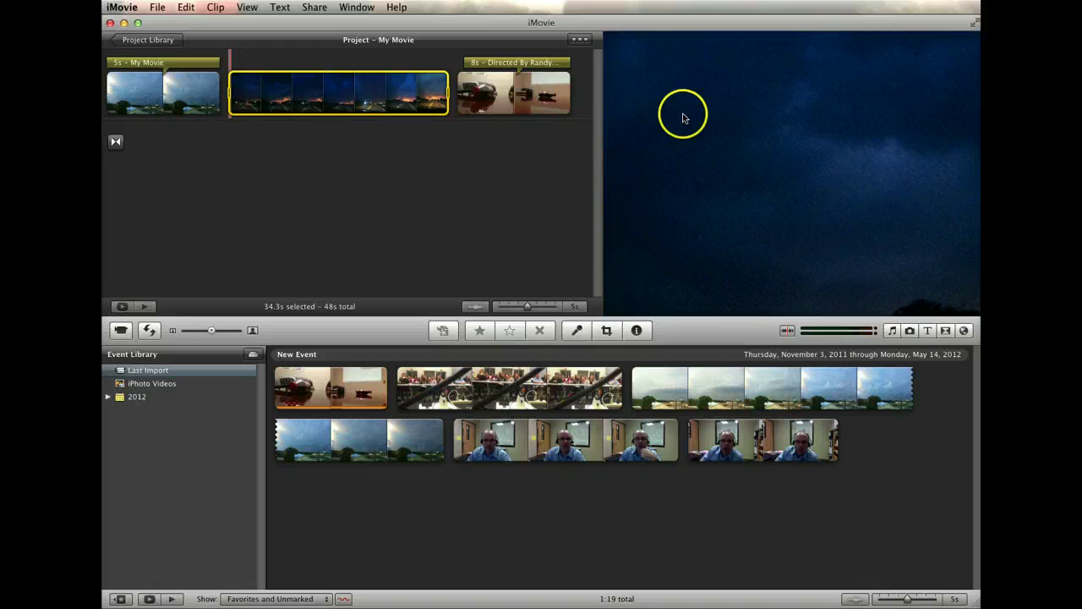
Reopen cropping for the night highway clip, choose Fit, finish, and deselect the clip
{"action": "mouse_move", "coordinate": [234, 115]}
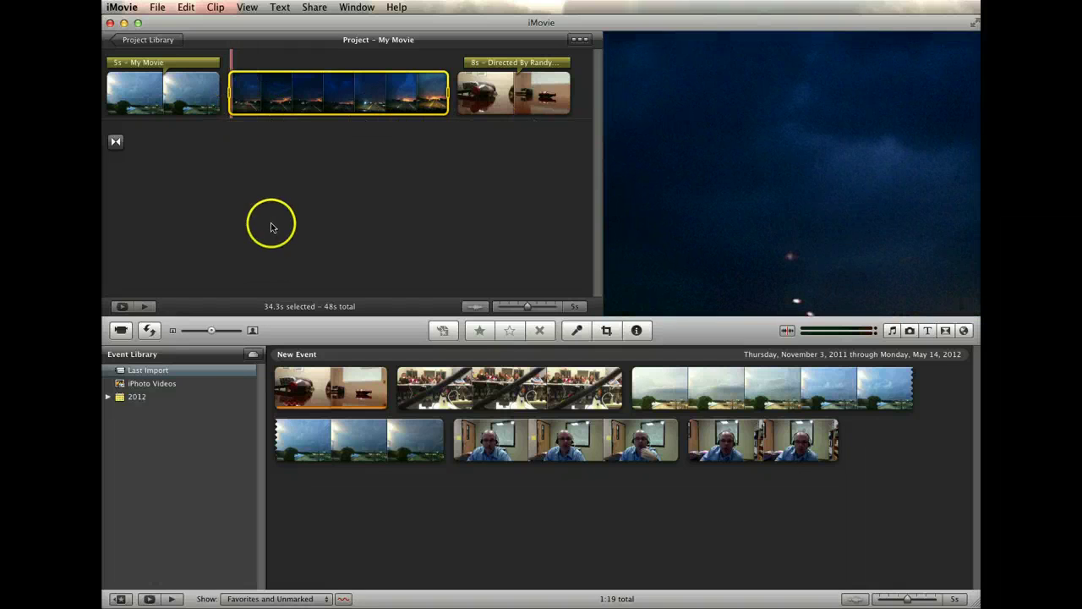
{"action": "left_click", "coordinate": [240, 107]}
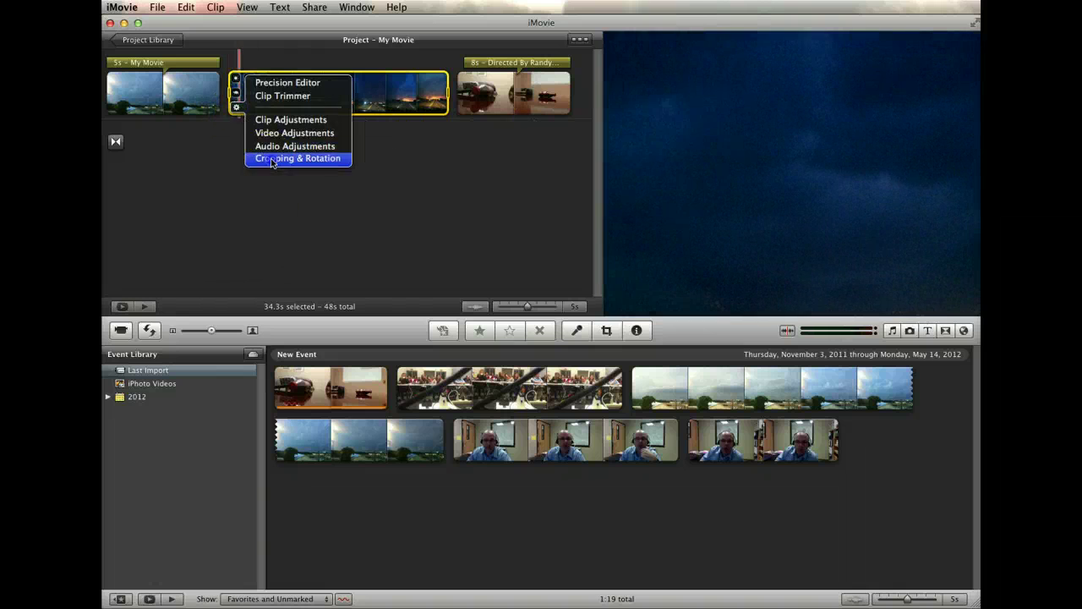
{"action": "left_click", "coordinate": [264, 159]}
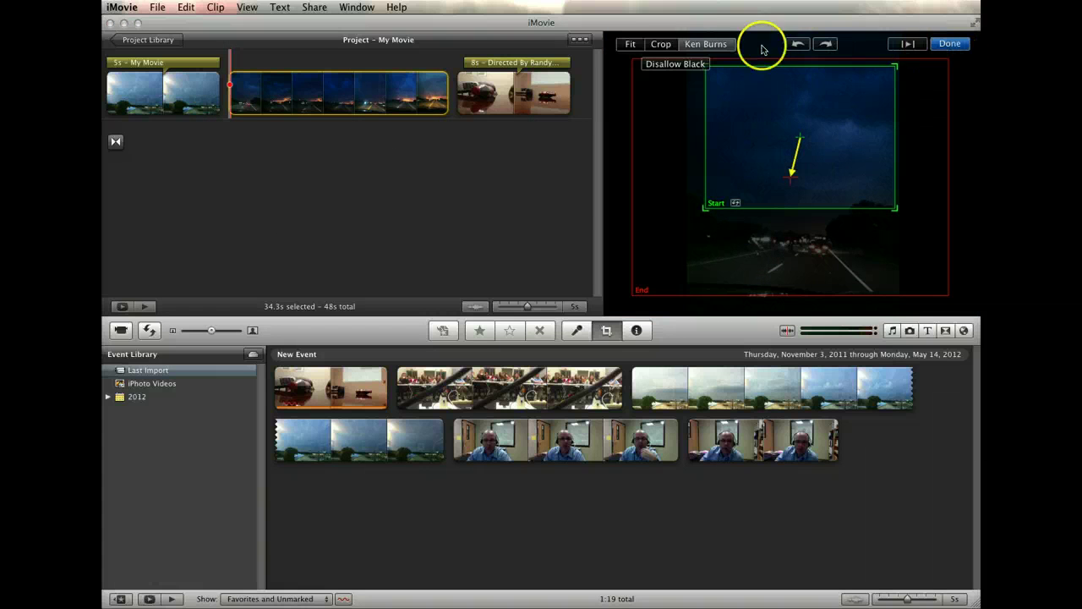
{"action": "left_click", "coordinate": [630, 44]}
{"action": "left_click", "coordinate": [950, 44]}
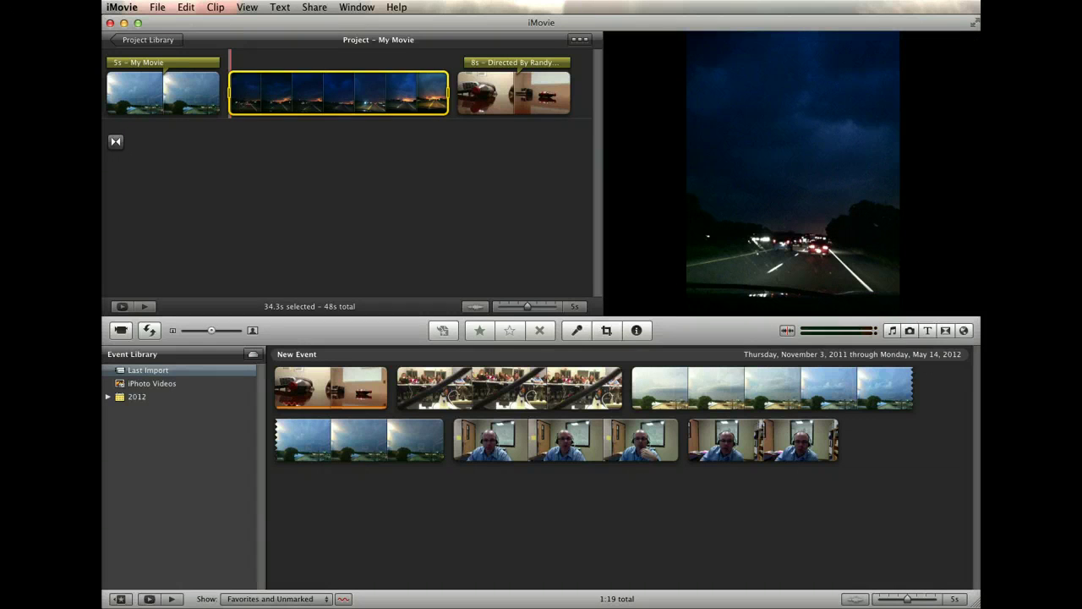
{"action": "left_click", "coordinate": [357, 201]}
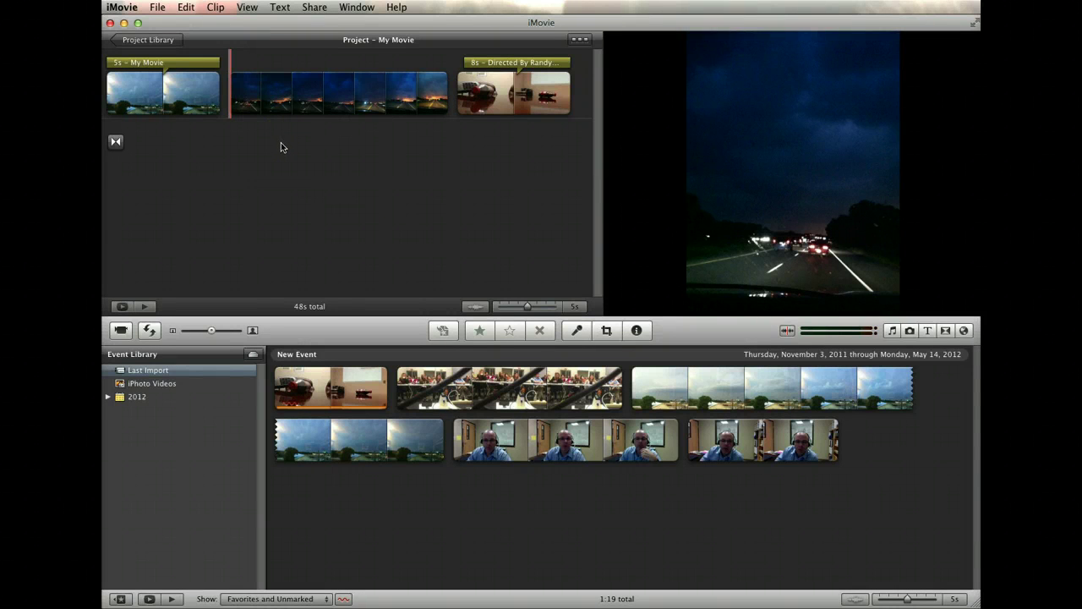
Select a 7.7-second range mid-clip in the night highway clip and delete it, leaving 40s total
{"action": "left_click", "coordinate": [297, 108]}
{"action": "left_click_drag", "start_coordinate": [307, 113], "coordinate": [346, 114]}
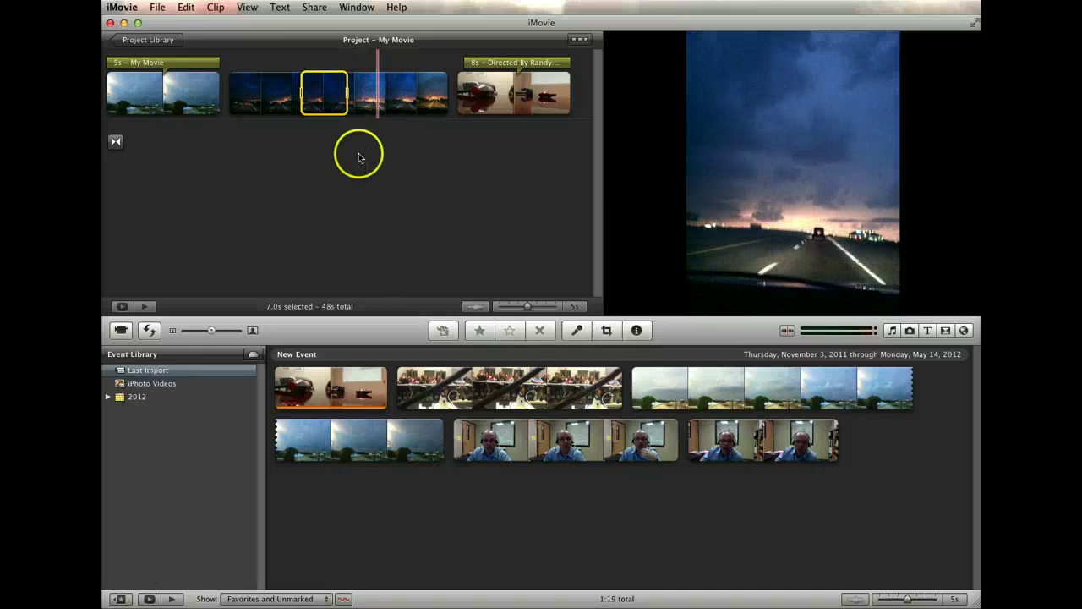
{"action": "left_click", "coordinate": [358, 158]}
{"action": "left_click", "coordinate": [352, 100]}
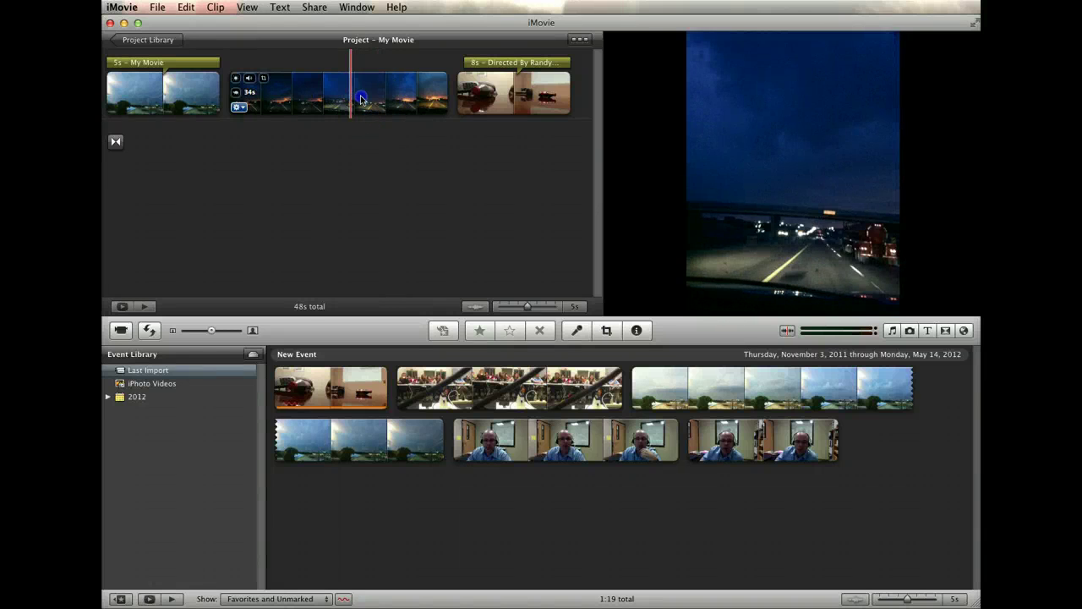
{"action": "left_click_drag", "start_coordinate": [360, 100], "coordinate": [389, 135]}
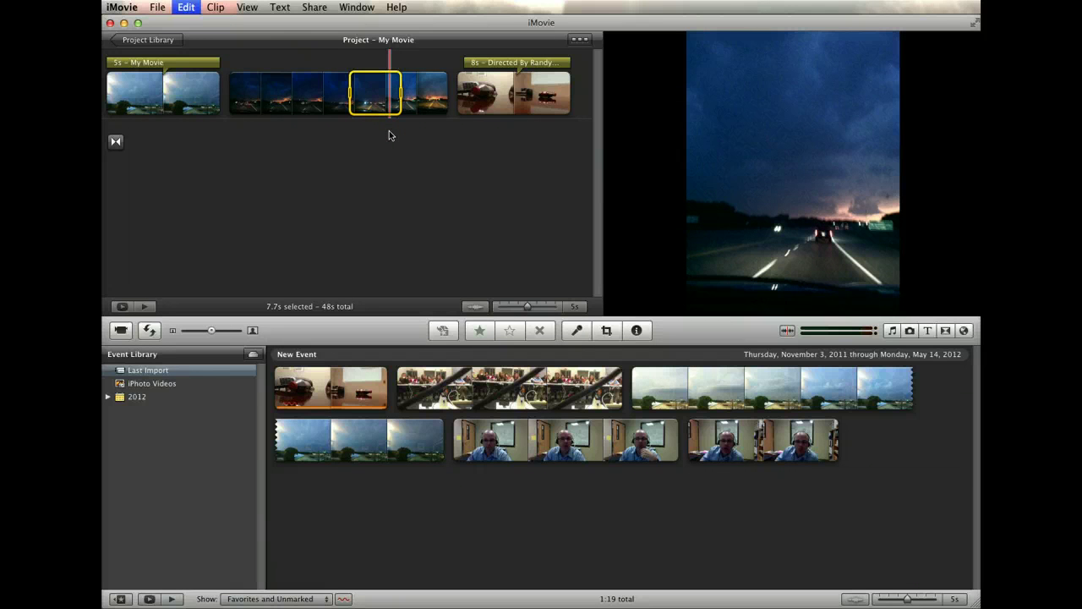
{"action": "left_click_drag", "start_coordinate": [386, 97], "coordinate": [318, 100]}
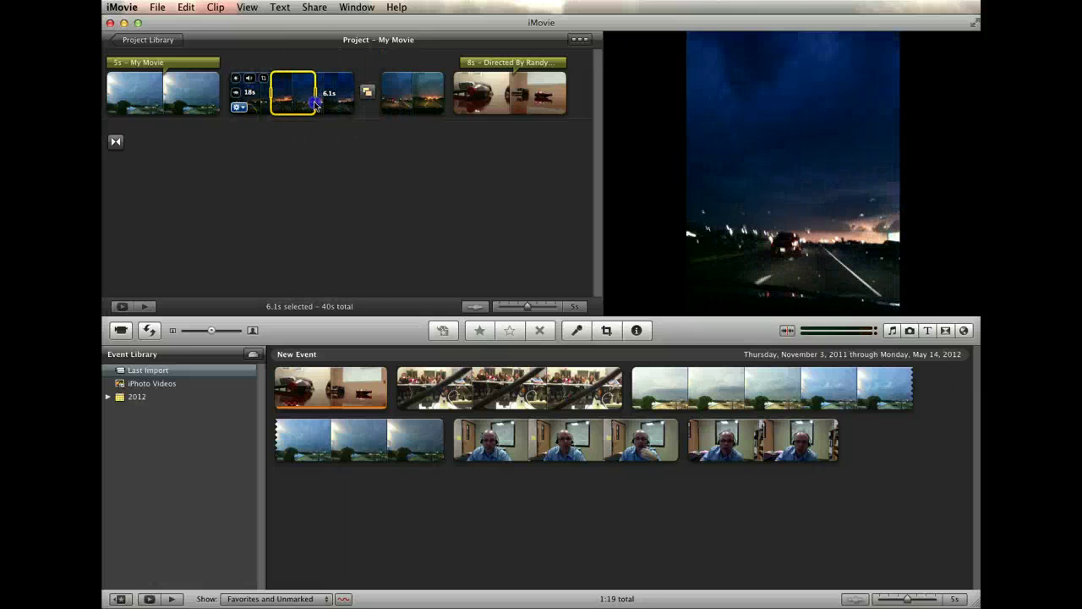
Split the marked stretch off the night clip and move the 5.2-second piece later in the movie
{"action": "left_click", "coordinate": [218, 8]}
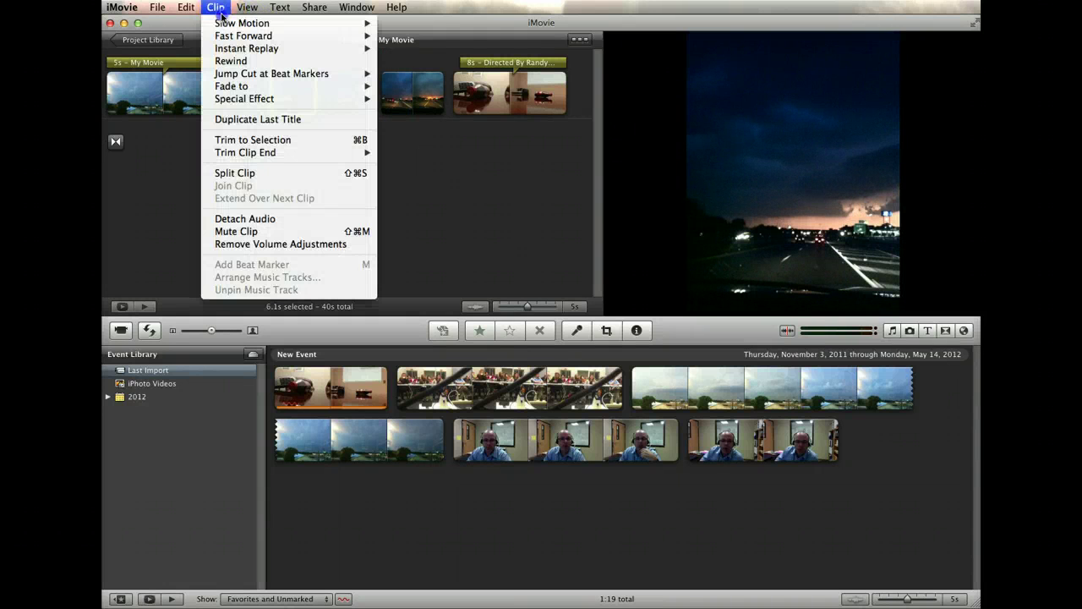
{"action": "left_click", "coordinate": [257, 174]}
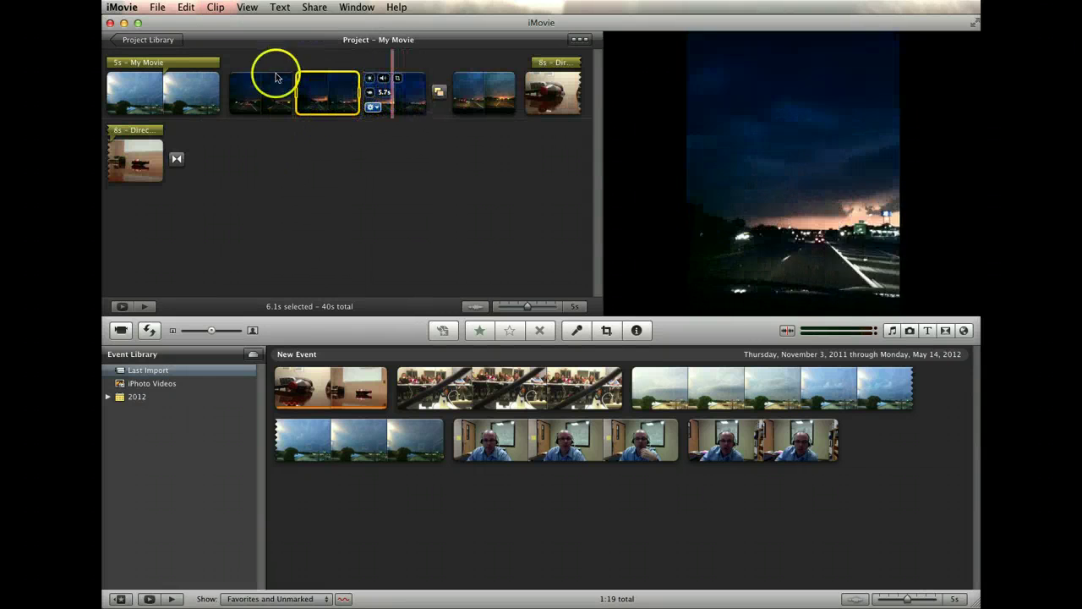
{"action": "mouse_move", "coordinate": [267, 95]}
{"action": "left_mouse_down"}
{"action": "mouse_move", "coordinate": [423, 102]}
{"action": "mouse_move", "coordinate": [364, 97]}
{"action": "mouse_move", "coordinate": [339, 110]}
{"action": "mouse_move", "coordinate": [334, 123]}
{"action": "mouse_move", "coordinate": [357, 133]}
{"action": "left_mouse_up"}
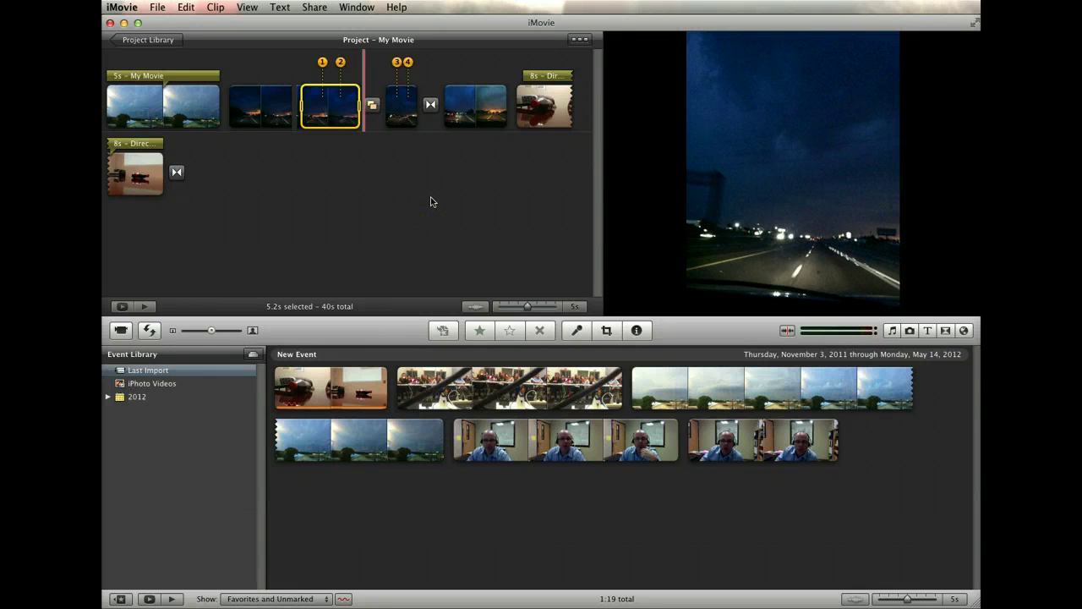
Deselect the current clip and bring up the action options menu of the first night highway piece
{"action": "left_click", "coordinate": [415, 213]}
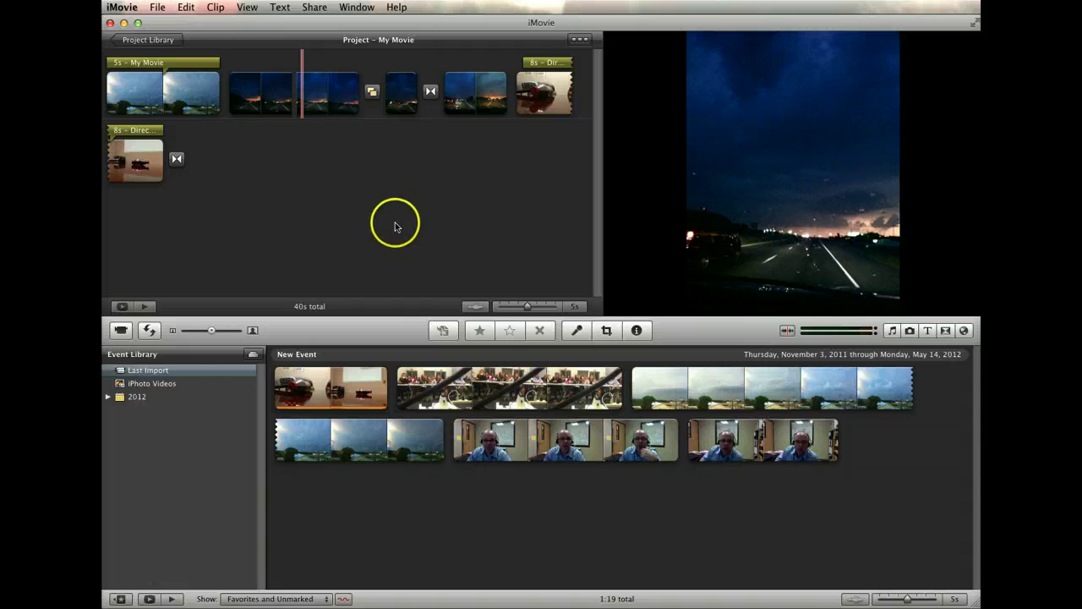
{"action": "left_click", "coordinate": [239, 109]}
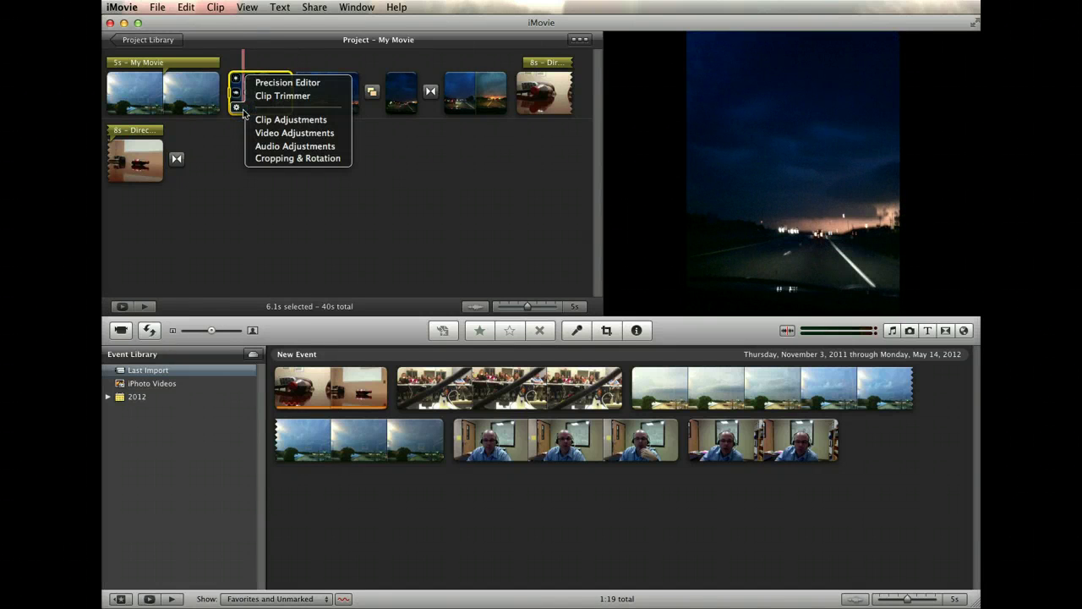